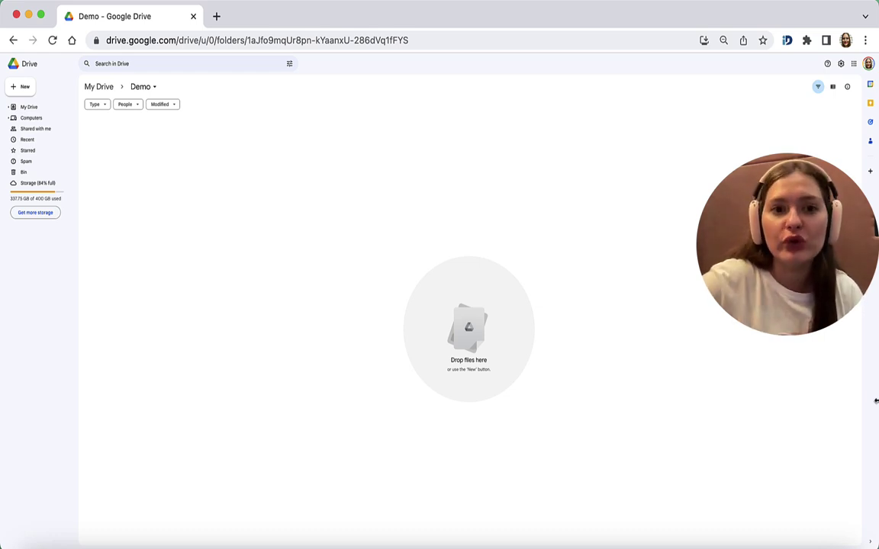
Step: Create a folder named 'Option 1 - Separate documents' inside Demo
right_click(442, 165)
left_click(462, 169)
key("BackSpace")
type("Option 1")
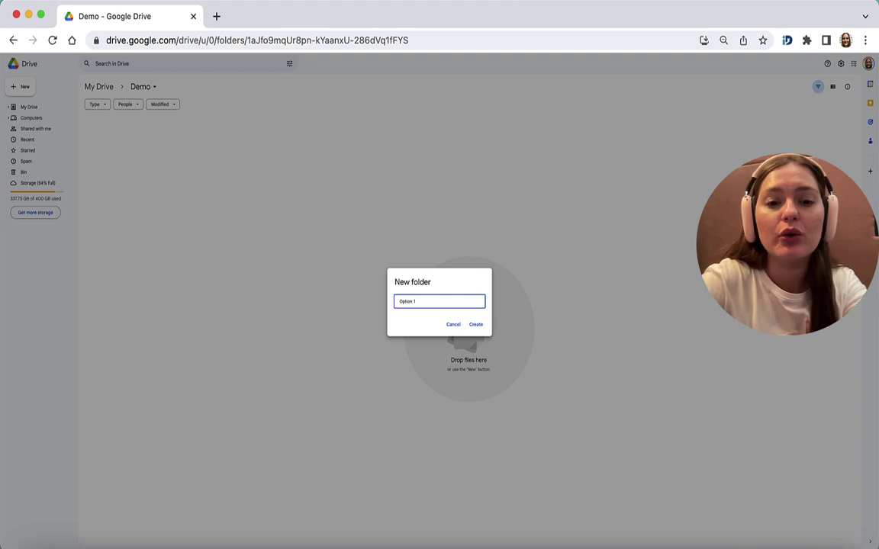
type(" -")
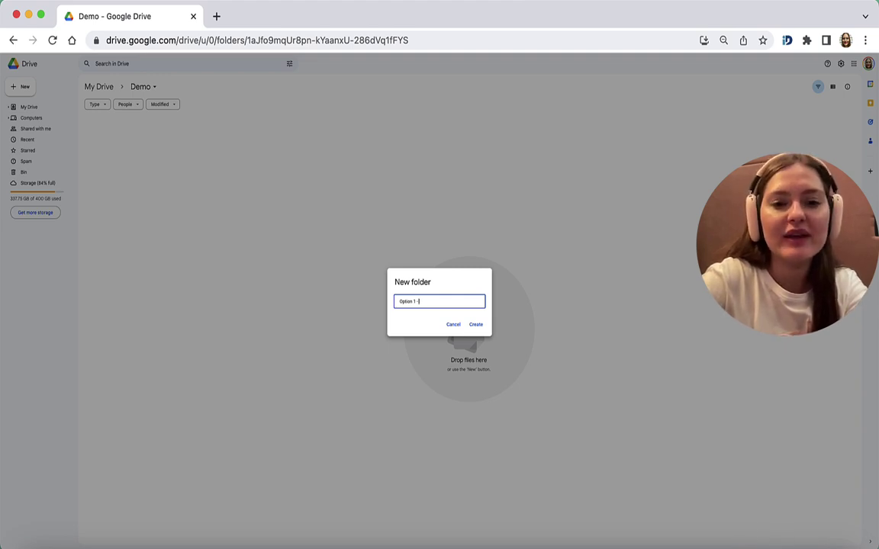
type(" Separate docum")
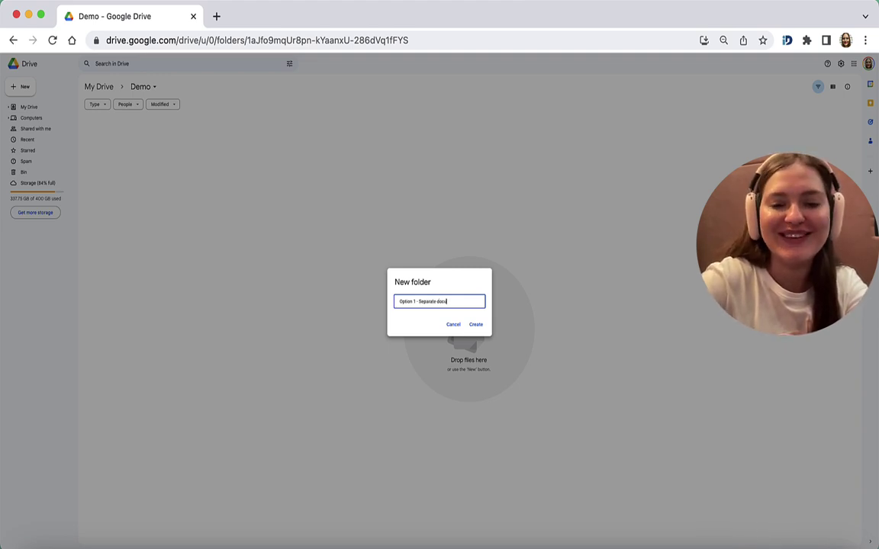
type("ents")
key("Return")
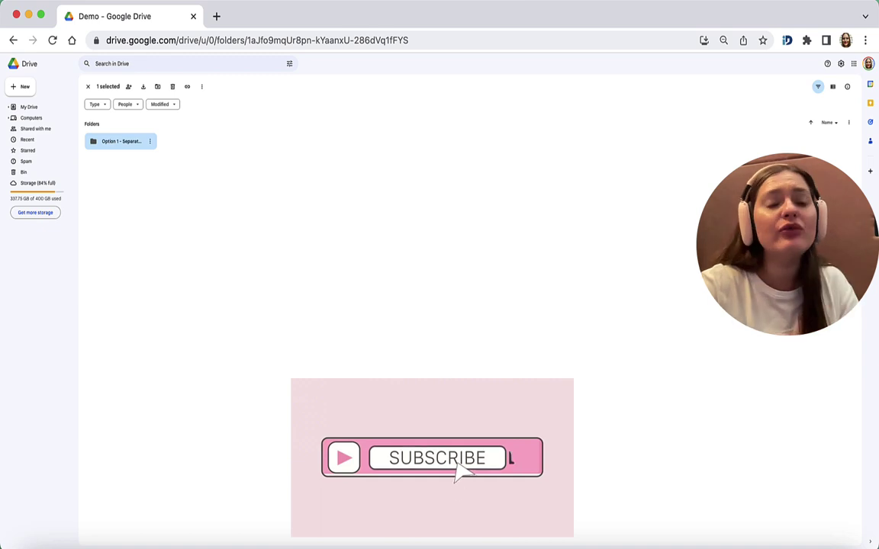
key("Escape")
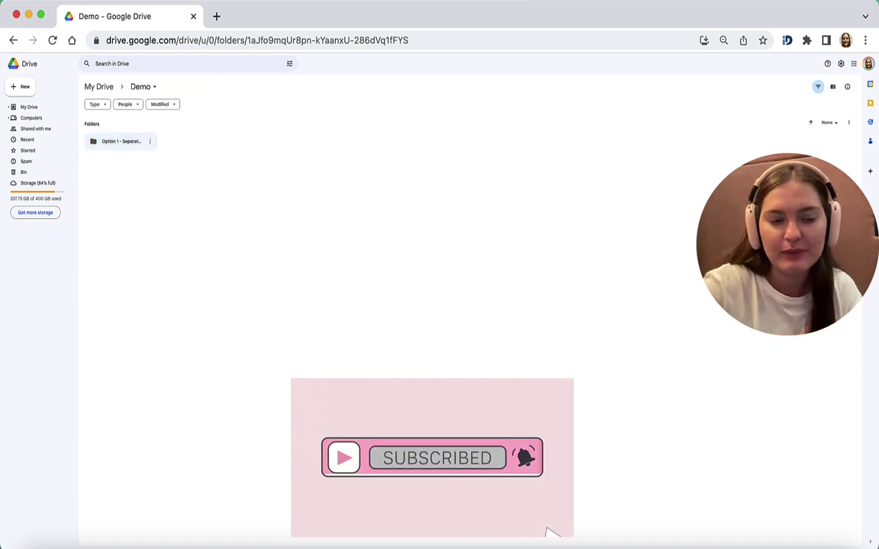
Step: Create a second folder named 'Option 2 - one document' inside Demo
right_click(203, 224)
left_click(238, 233)
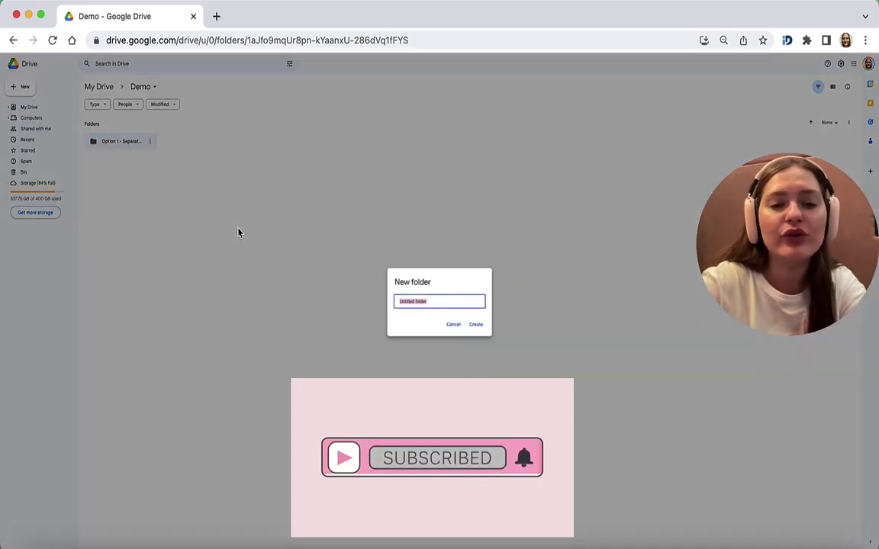
type("Option 2")
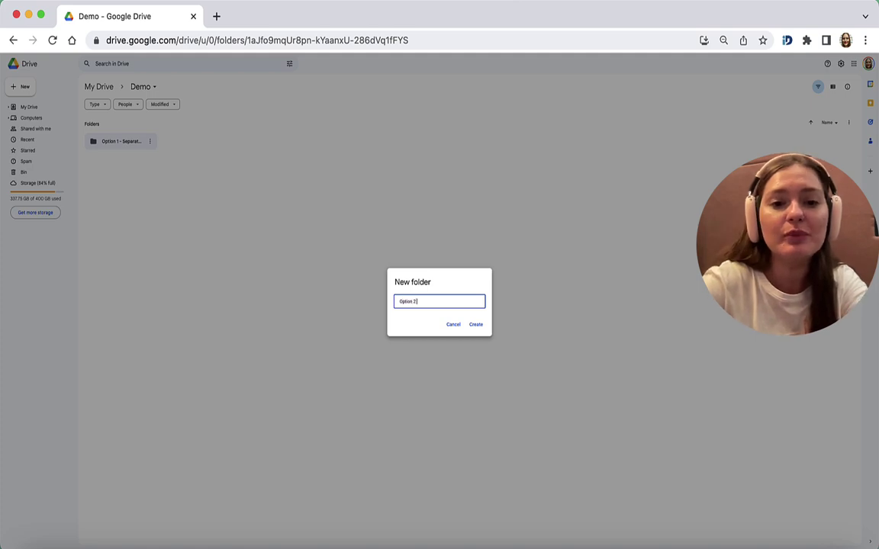
type(" - one docume")
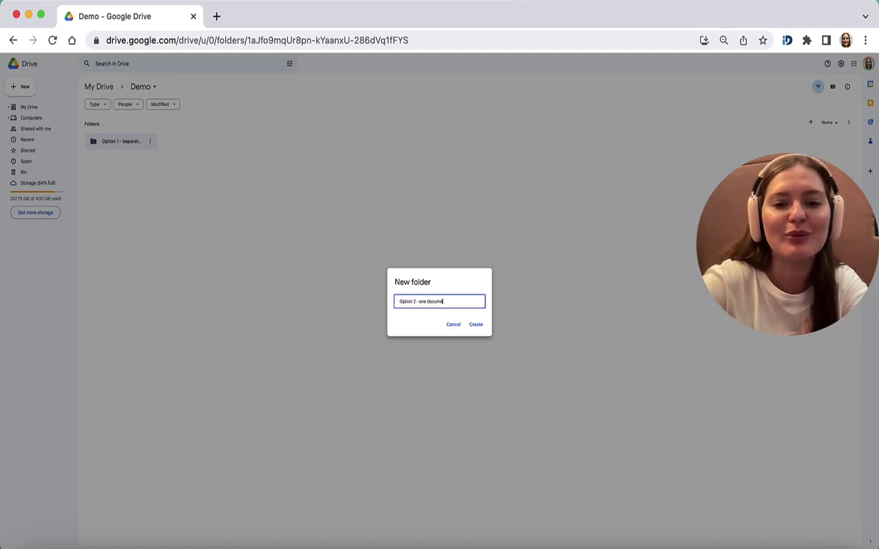
type("nt")
key("Return")
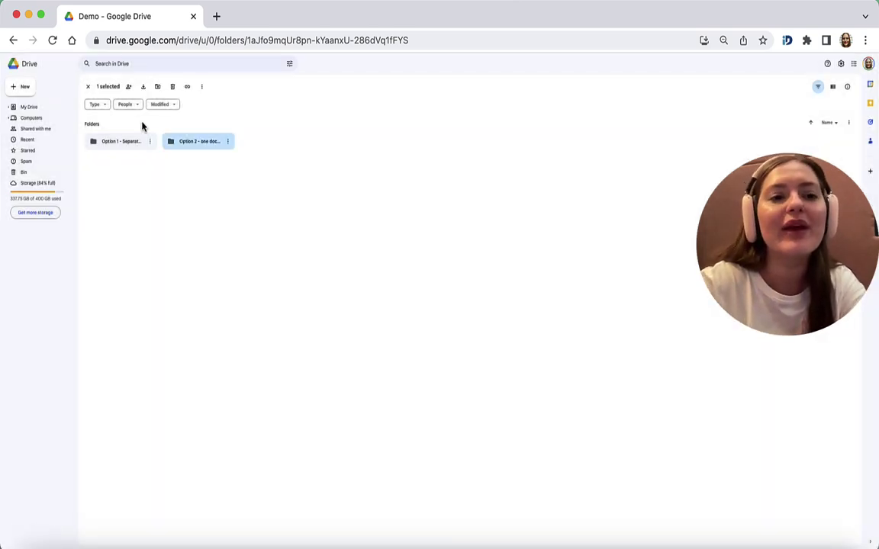
left_click(190, 225)
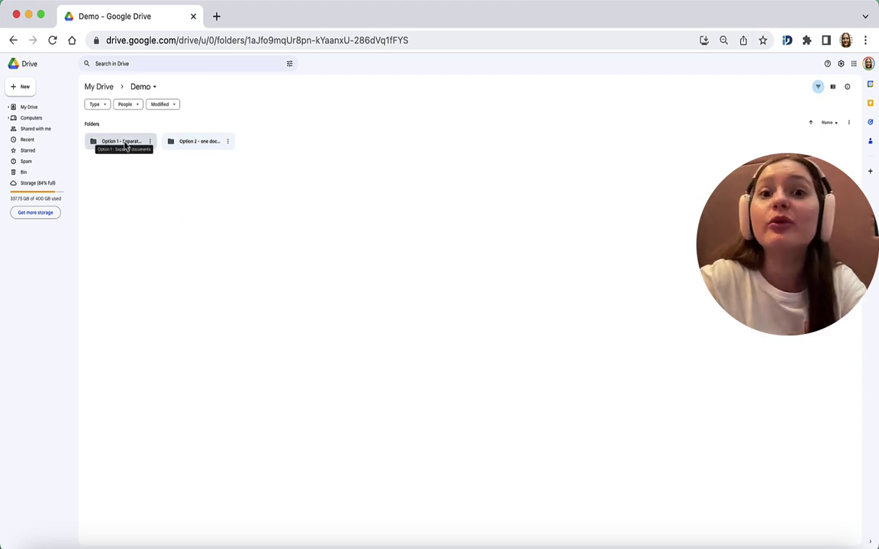
Step: Open the Option 1 folder and upload Exercise for Ss.docx from the Desktop via File upload
left_click(125, 145)
double_click(126, 145)
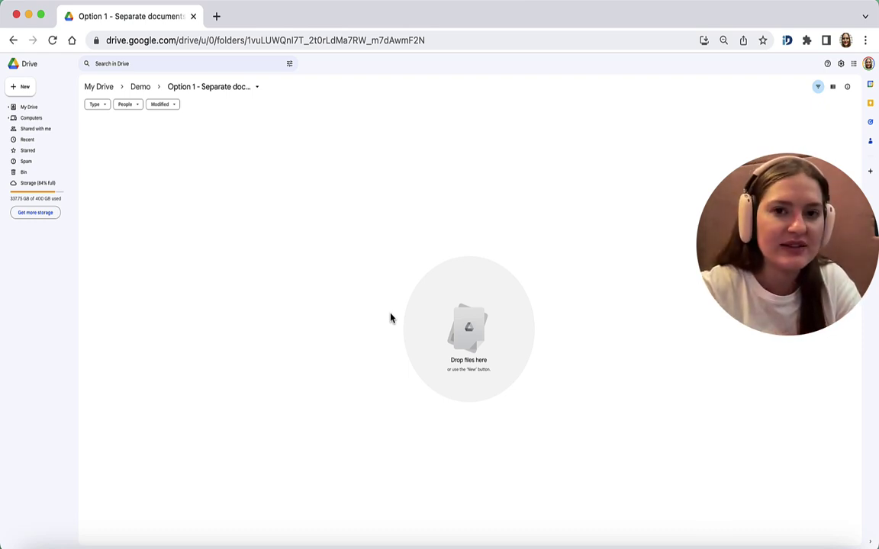
right_click(334, 241)
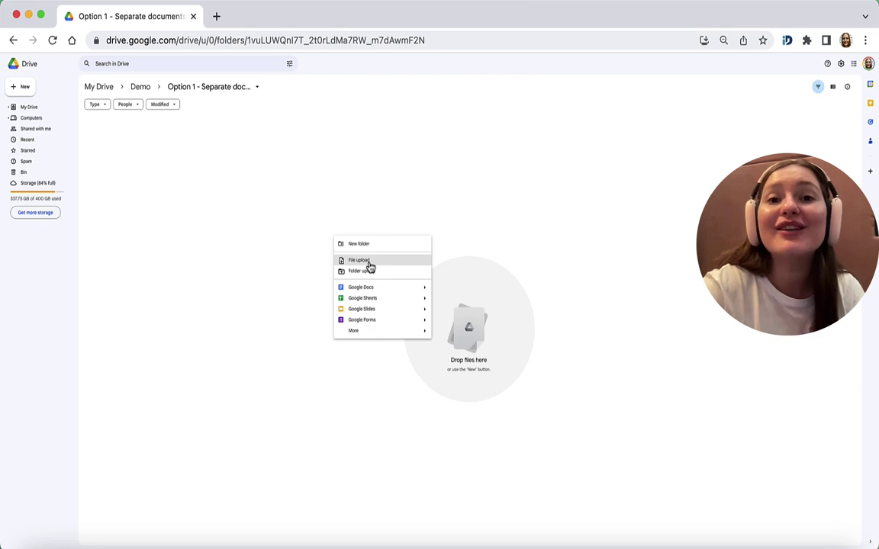
left_click(369, 263)
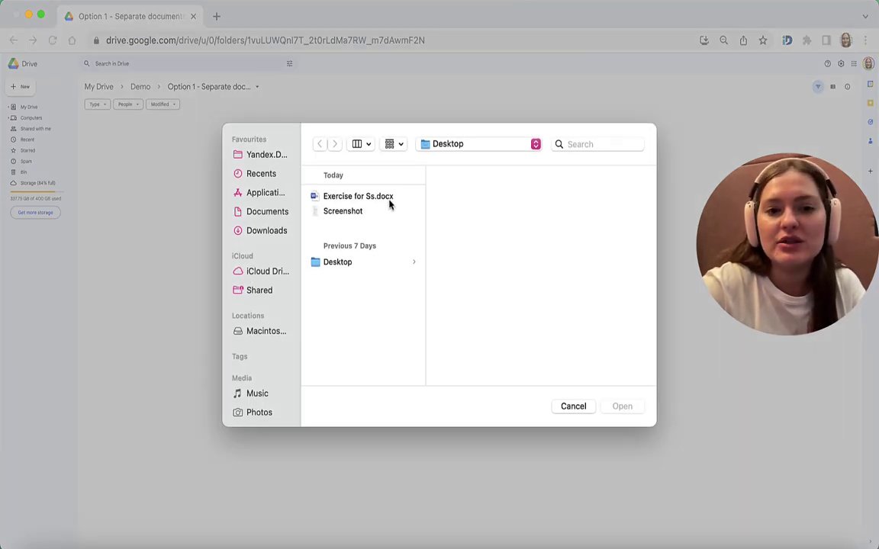
left_click(367, 198)
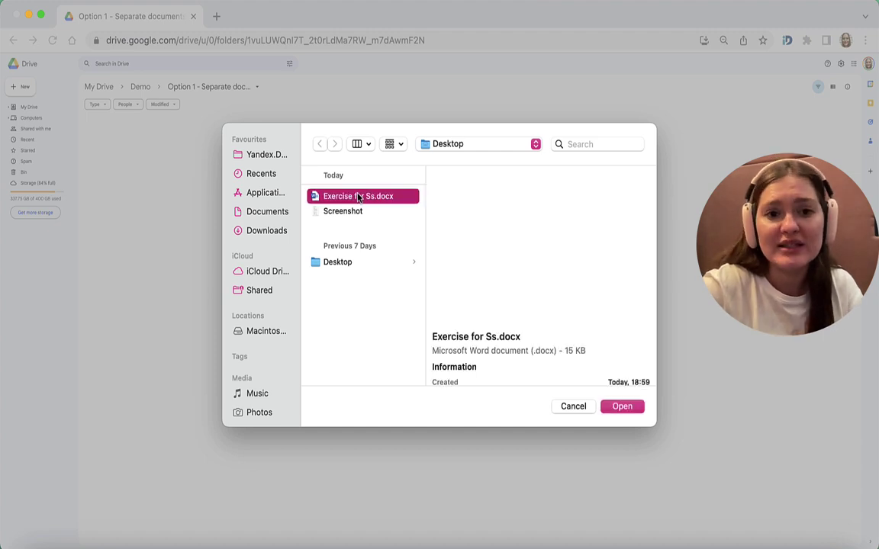
left_click(620, 406)
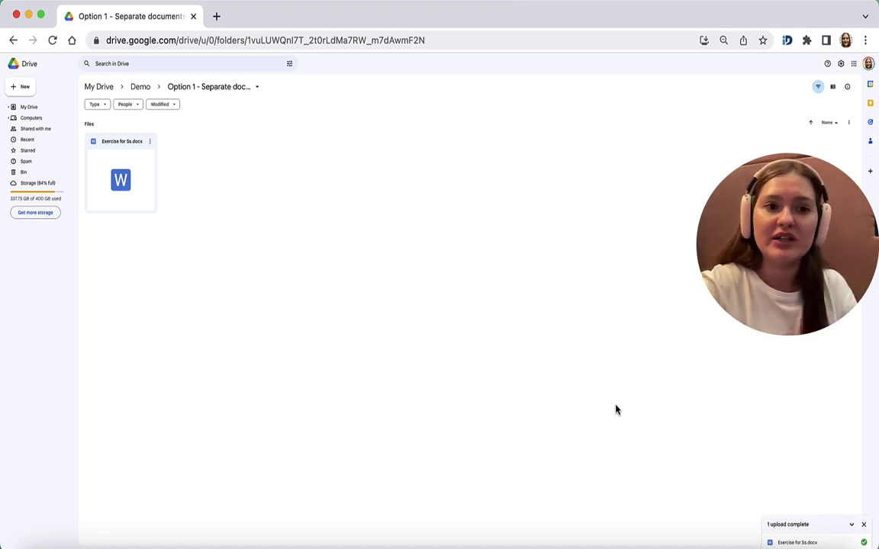
Step: Bin the uploaded Exercise for Ss.docx and re-upload it by dragging it in from the desktop
left_click(121, 136)
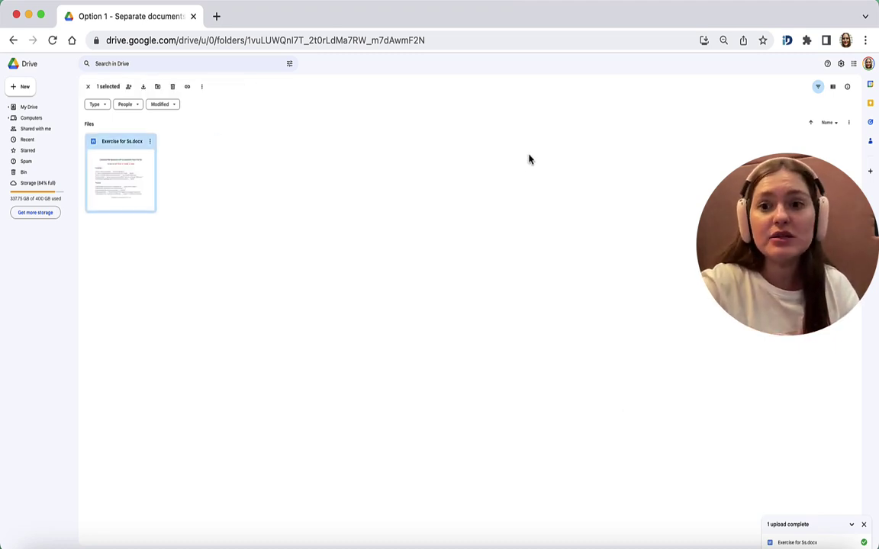
left_click(174, 89)
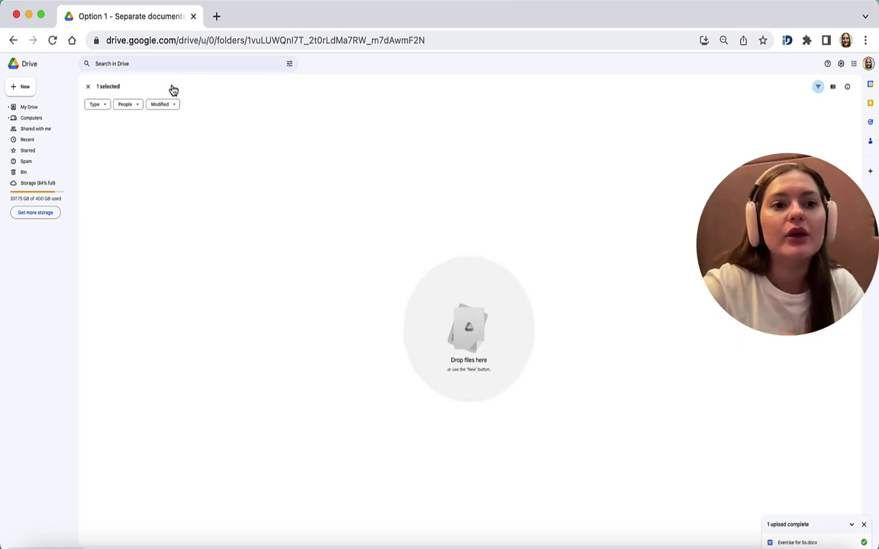
left_click_drag(876, 215, 627, 205)
left_click_drag(844, 140, 487, 220)
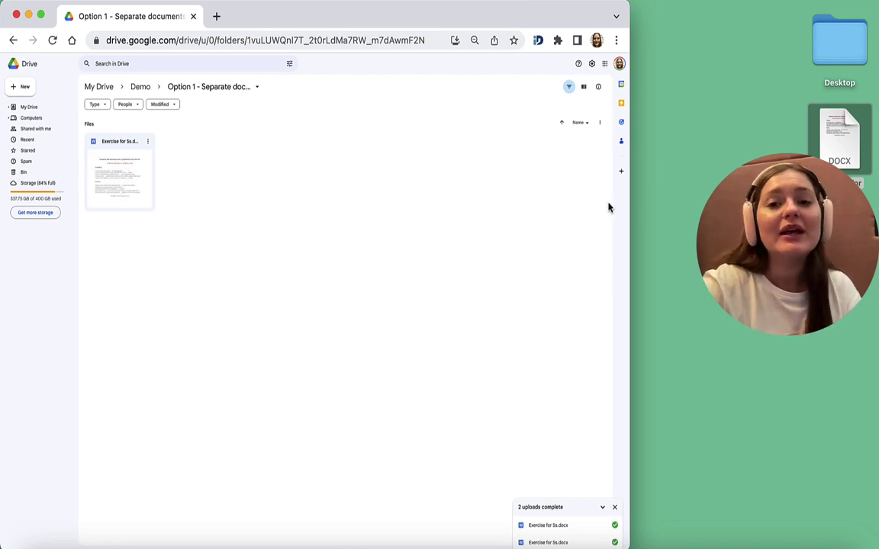
left_click_drag(630, 205, 875, 176)
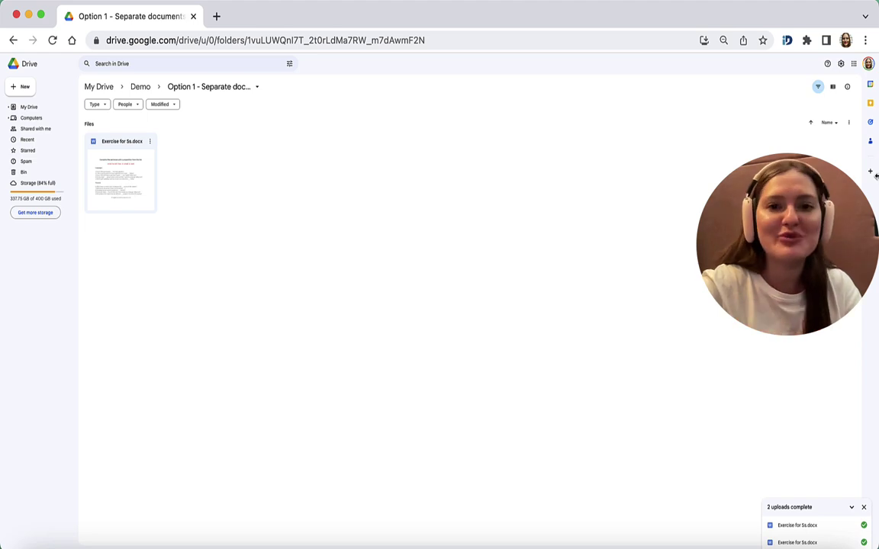
left_click(863, 508)
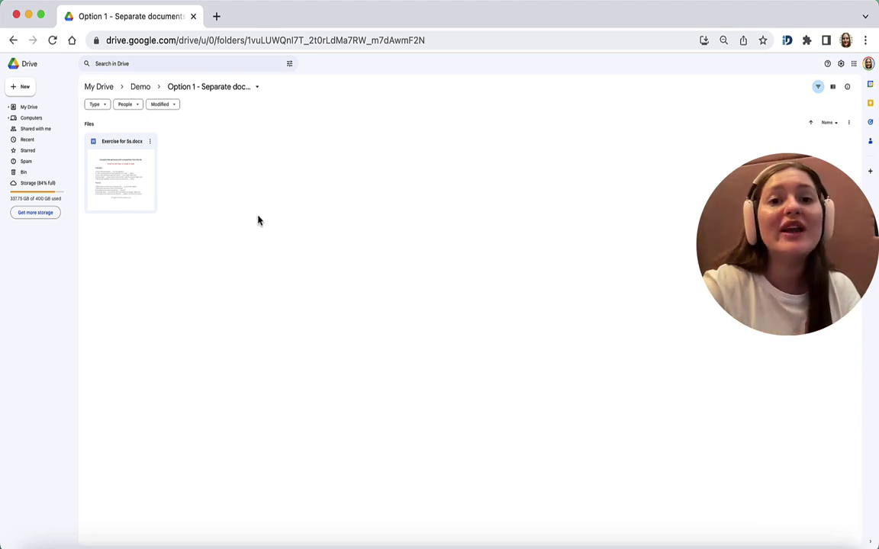
double_click(141, 152)
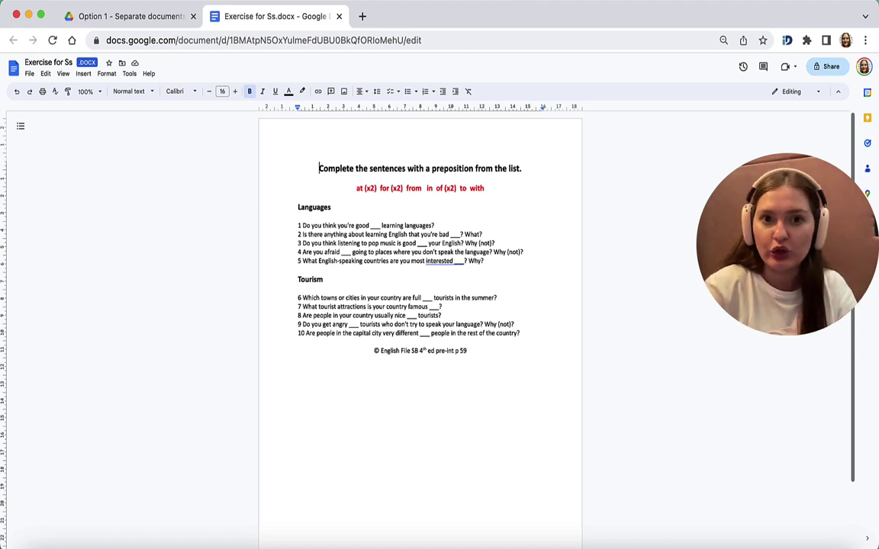
left_click(339, 16)
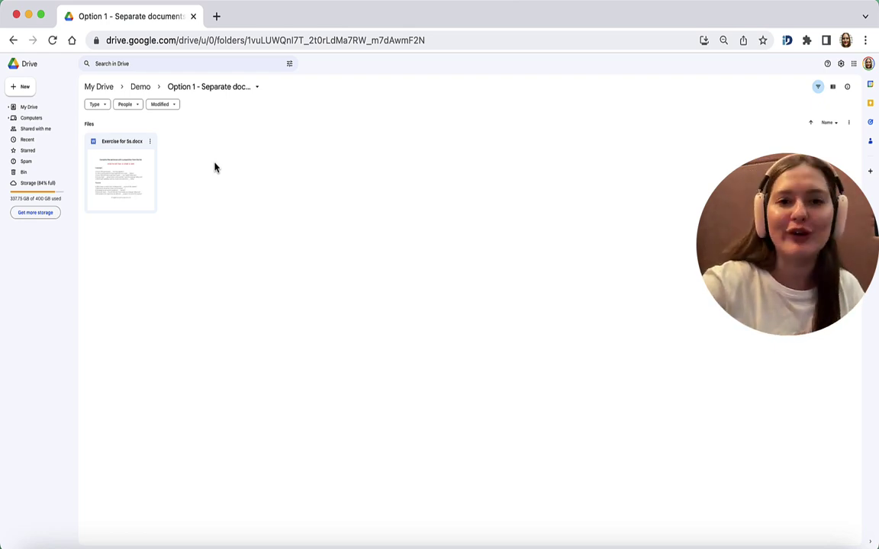
Step: Use Make a copy on Exercise for Ss.docx repeatedly to create four copies
left_click(149, 142)
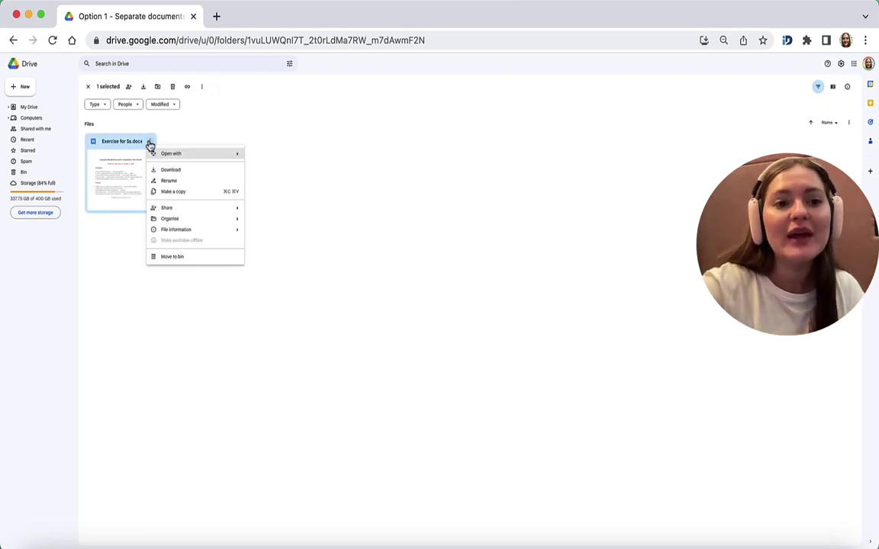
left_click(178, 192)
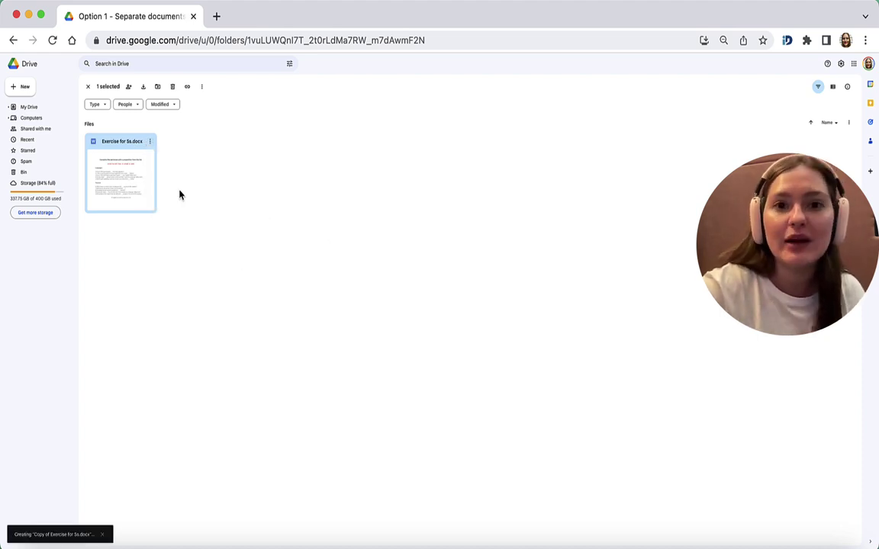
left_click(244, 231)
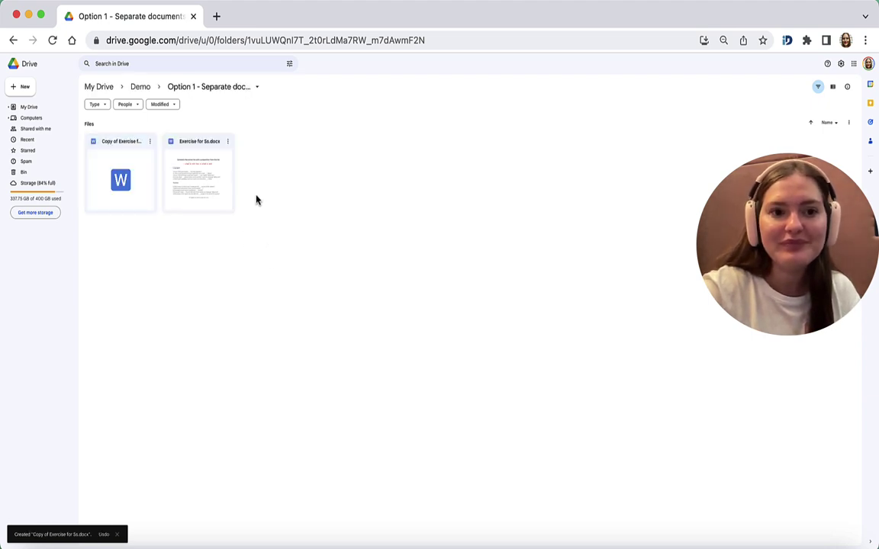
left_click(227, 143)
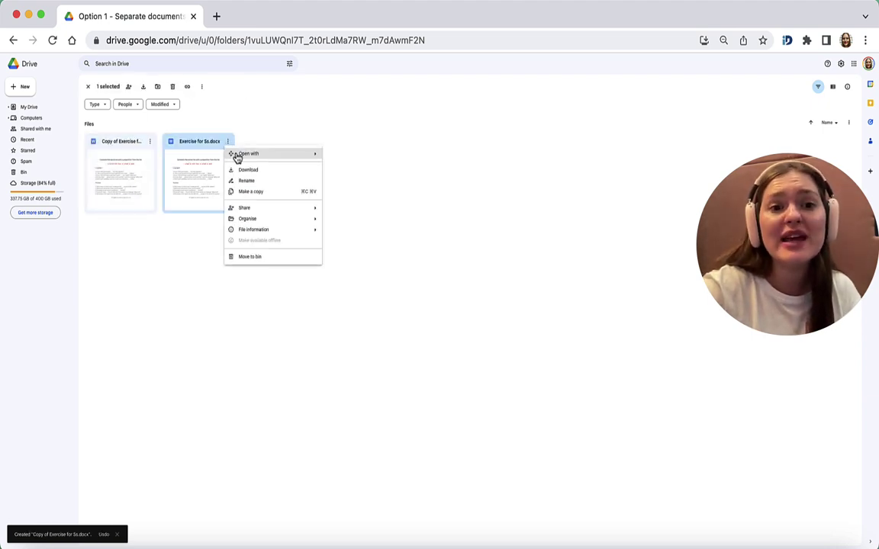
left_click(251, 193)
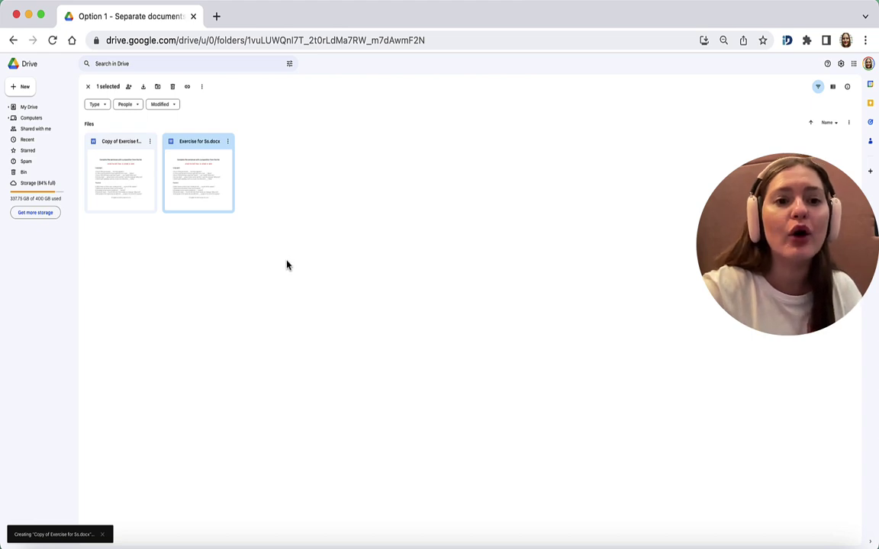
left_click(286, 265)
left_click(304, 143)
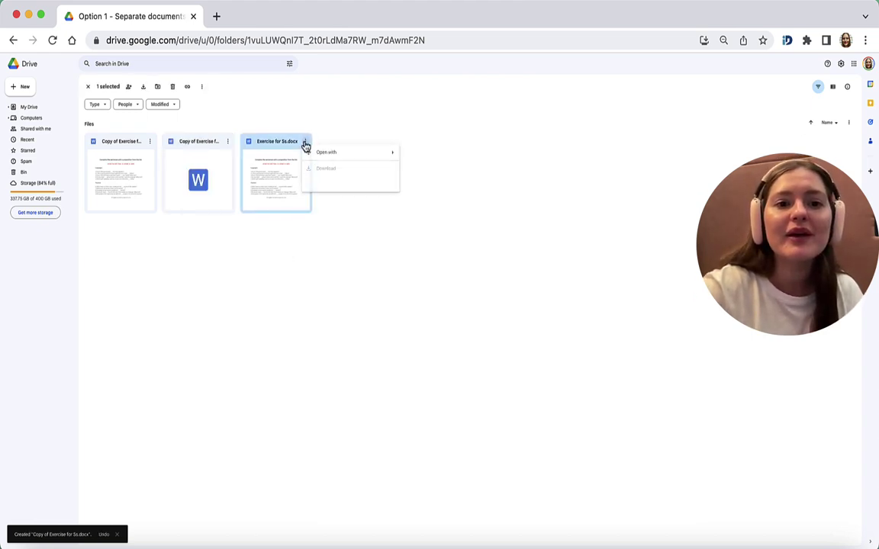
left_click(337, 192)
left_click(343, 281)
left_click(373, 143)
left_click(383, 142)
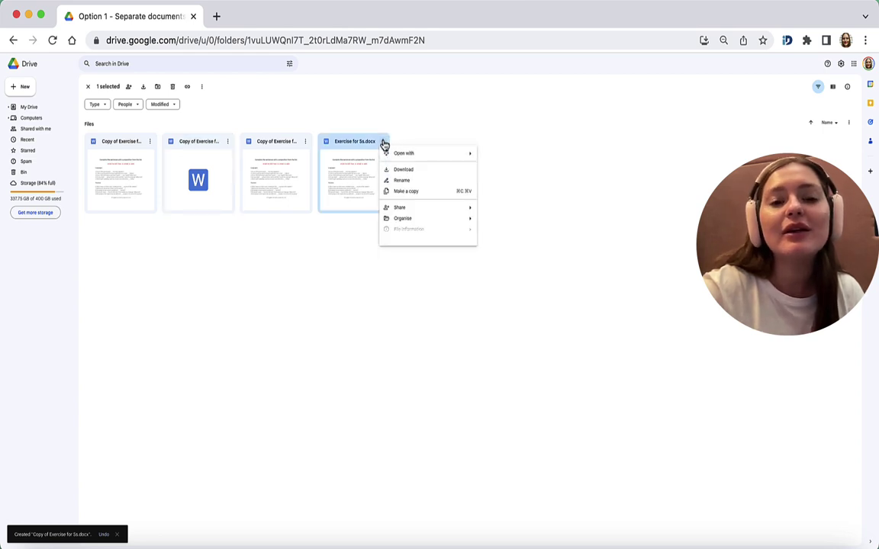
left_click(399, 193)
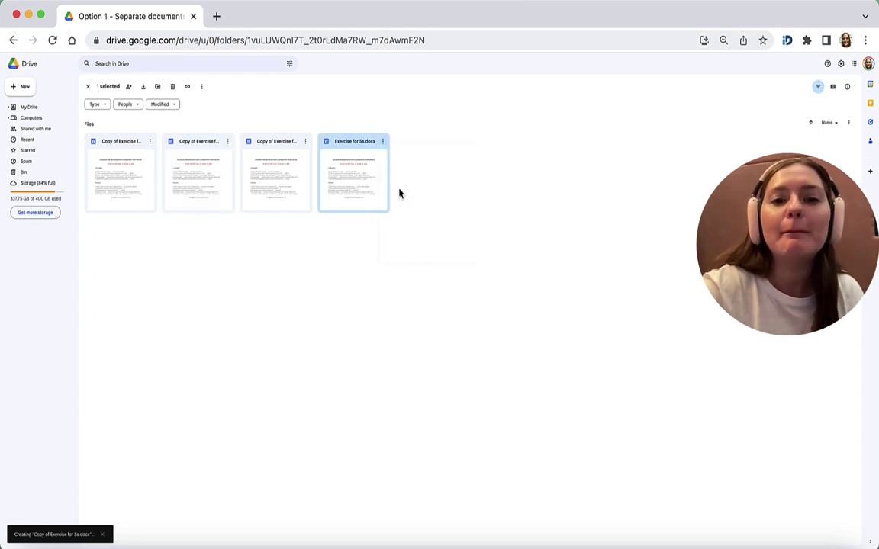
left_click(404, 326)
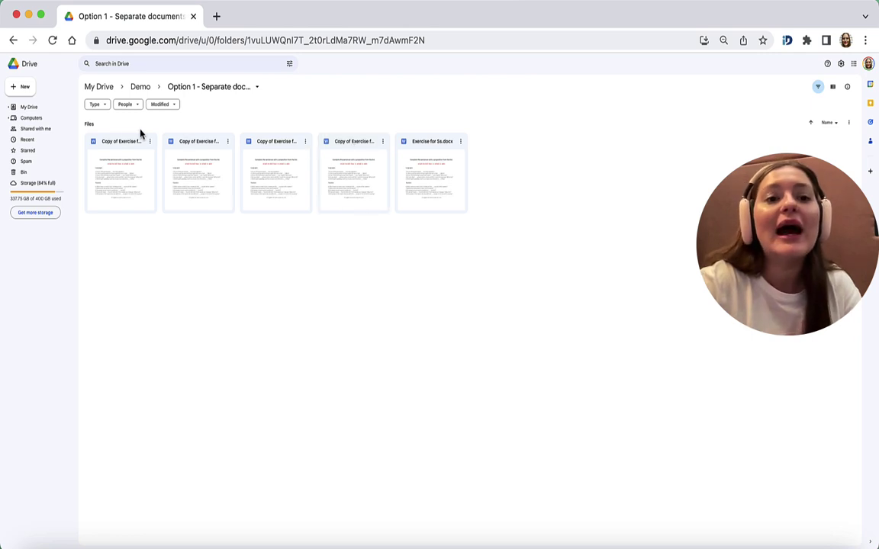
Step: Open each of the four copies in its own browser tab
double_click(117, 144)
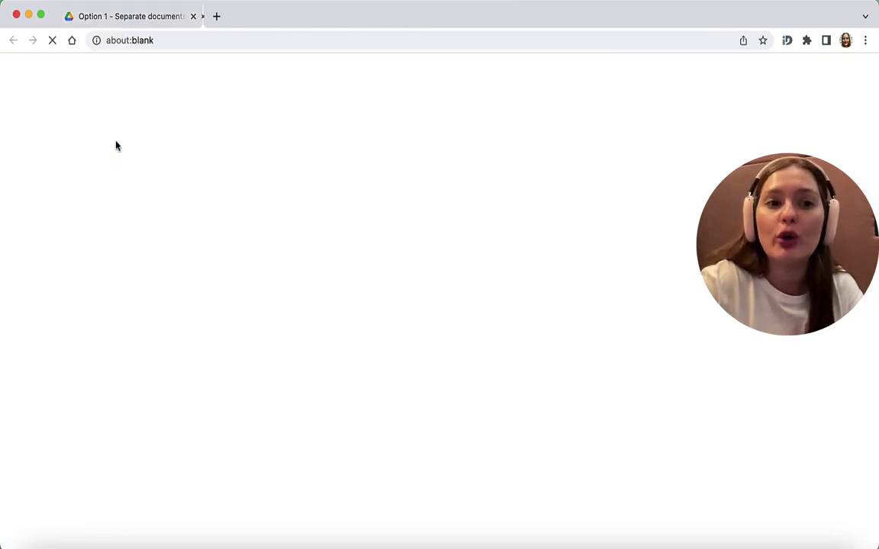
left_click(130, 21)
double_click(178, 149)
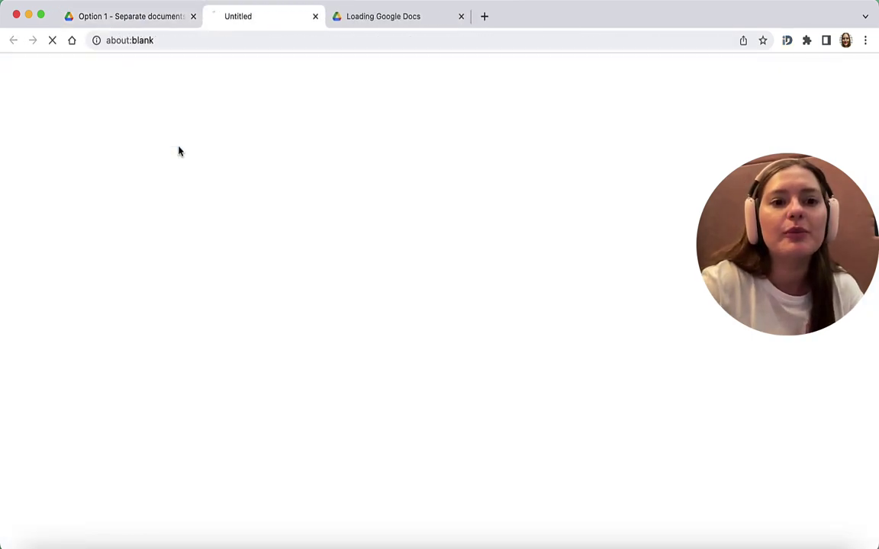
left_click(147, 11)
double_click(278, 146)
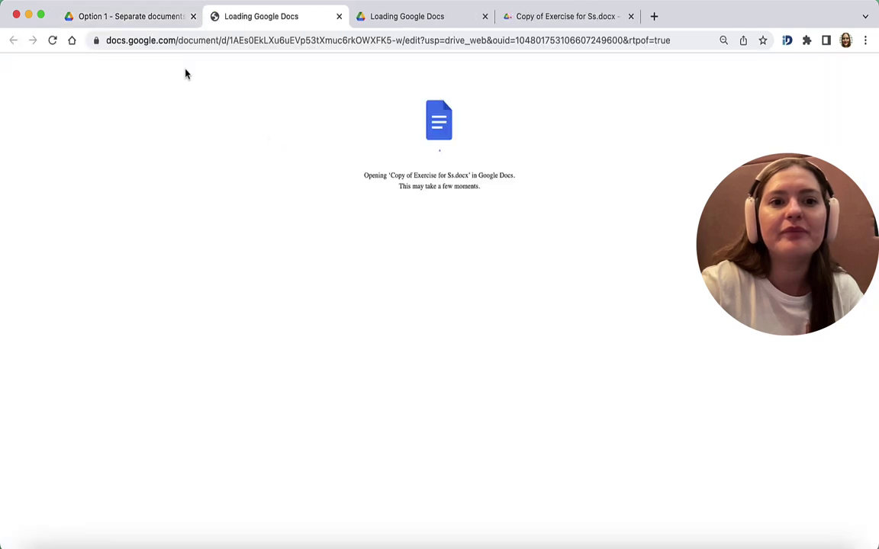
left_click(132, 11)
double_click(333, 153)
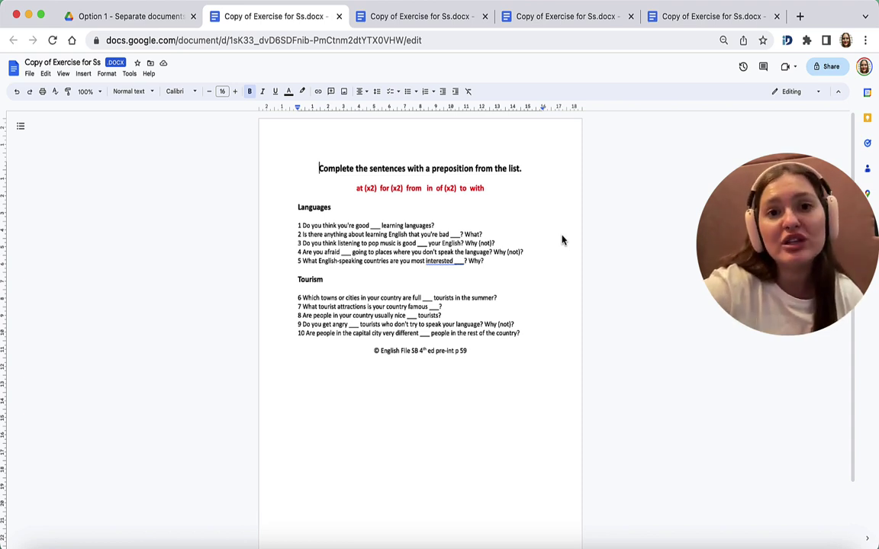
Step: Retitle the first two copies as the first and second learners' names plus 'Exercise'
left_click(47, 61)
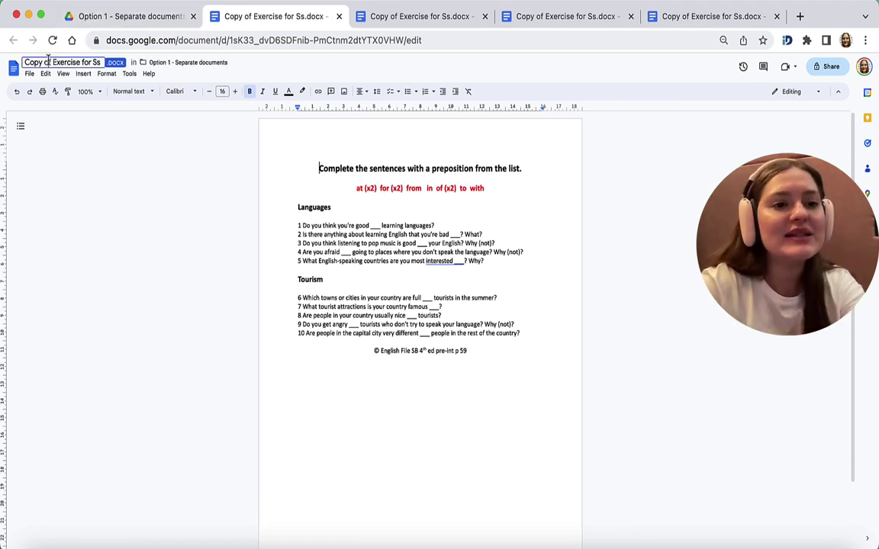
type("Adam")
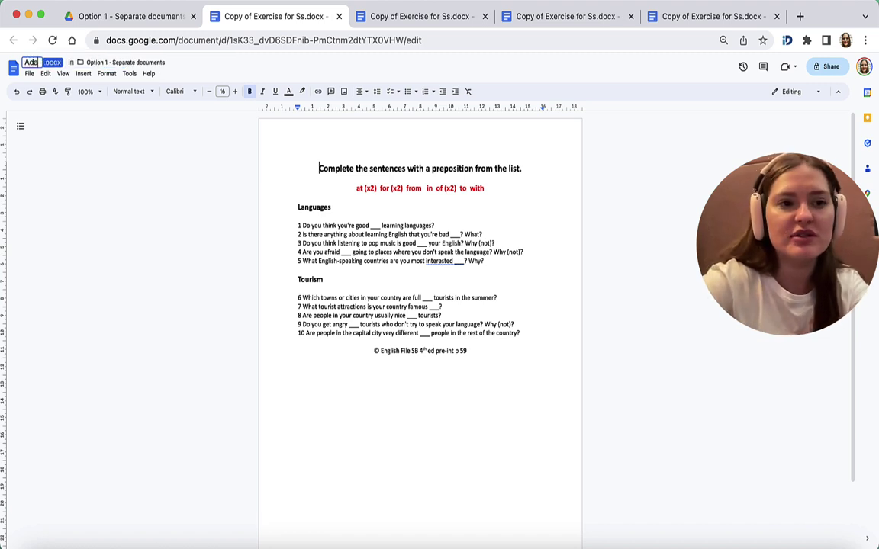
type(" Ex")
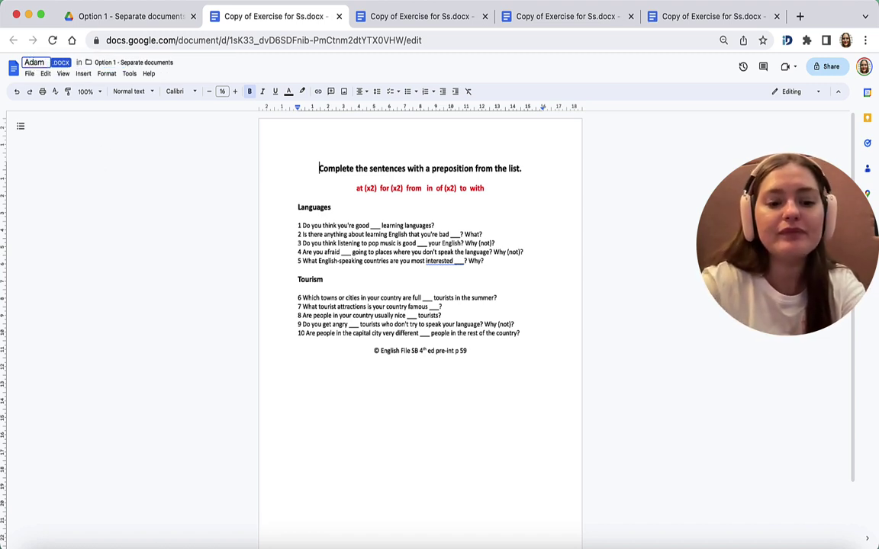
type("e")
key("BackSpace")
key("BackSpace")
key("BackSpace")
key("BackSpace")
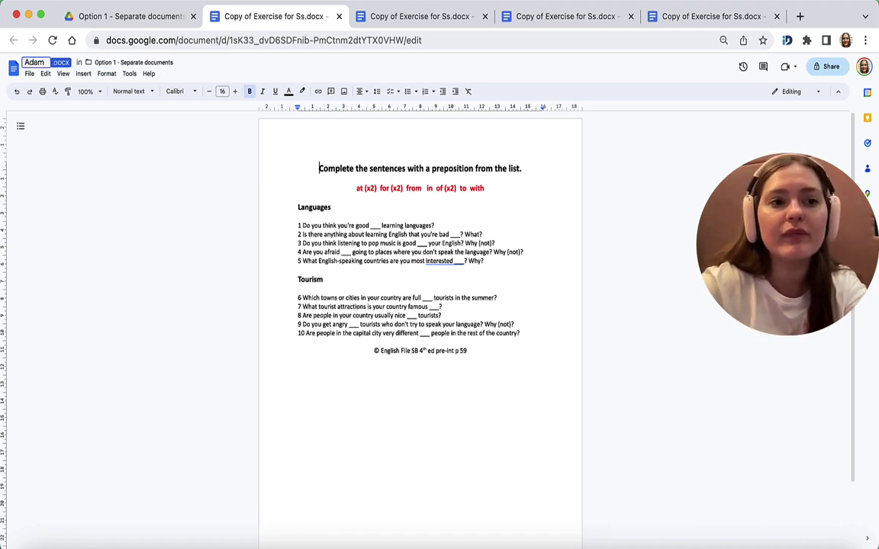
type("Exer")
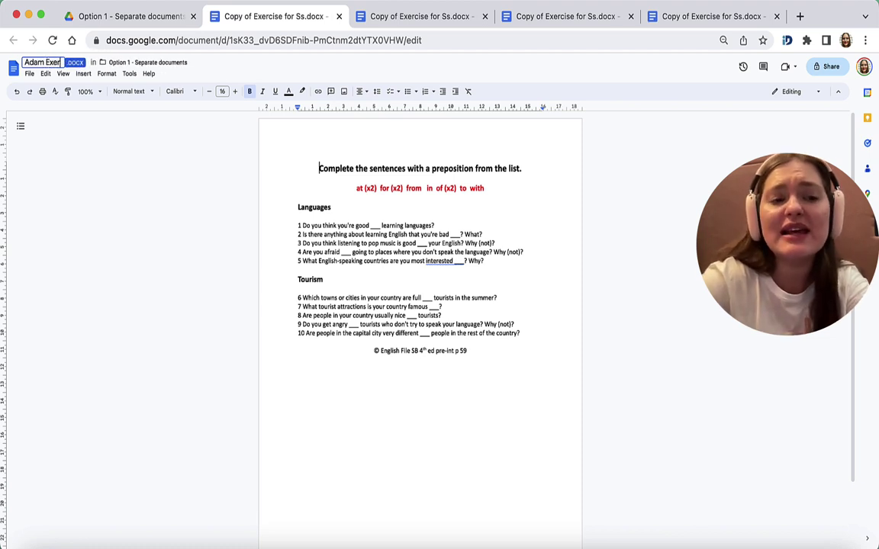
type("cise")
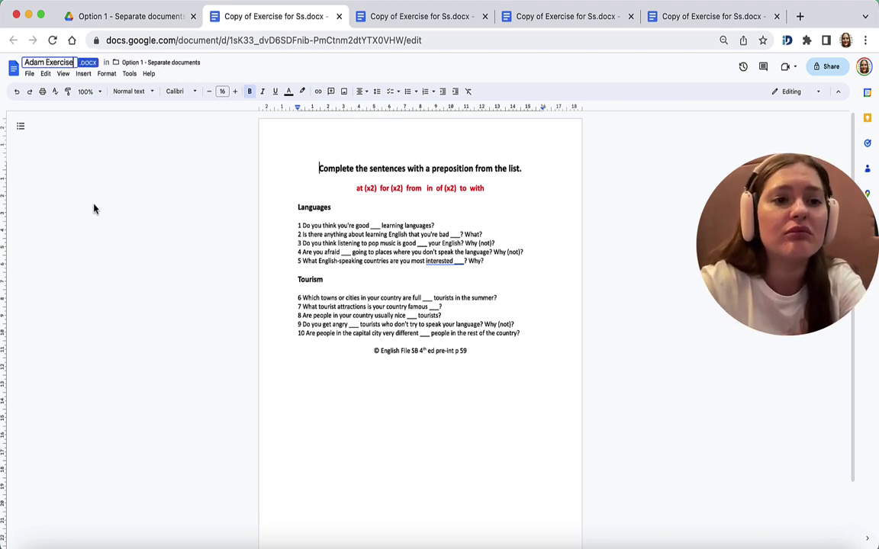
left_click(188, 209)
left_click(430, 16)
left_click(34, 63)
type("Emily Exercise")
key("Return")
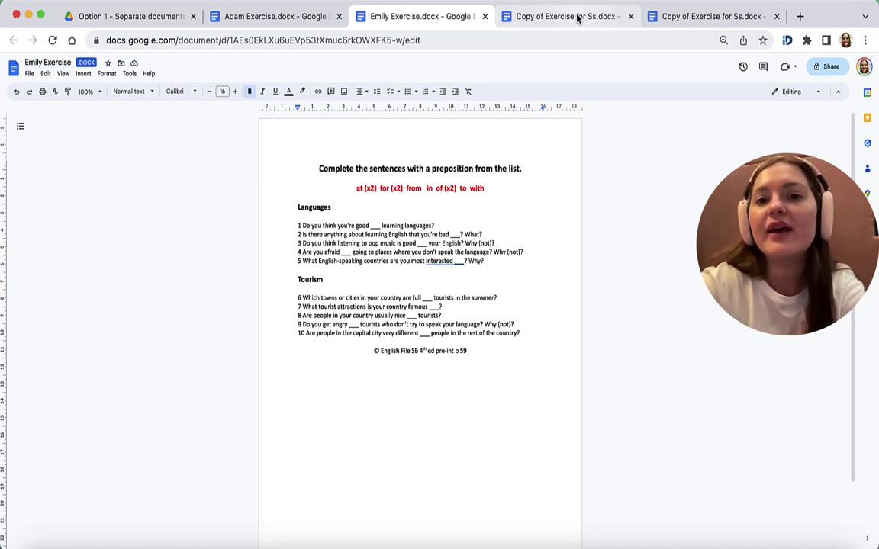
Step: Retitle the third and fourth copies as their learners' names plus 'Exercise'
left_click(571, 16)
left_click(86, 63)
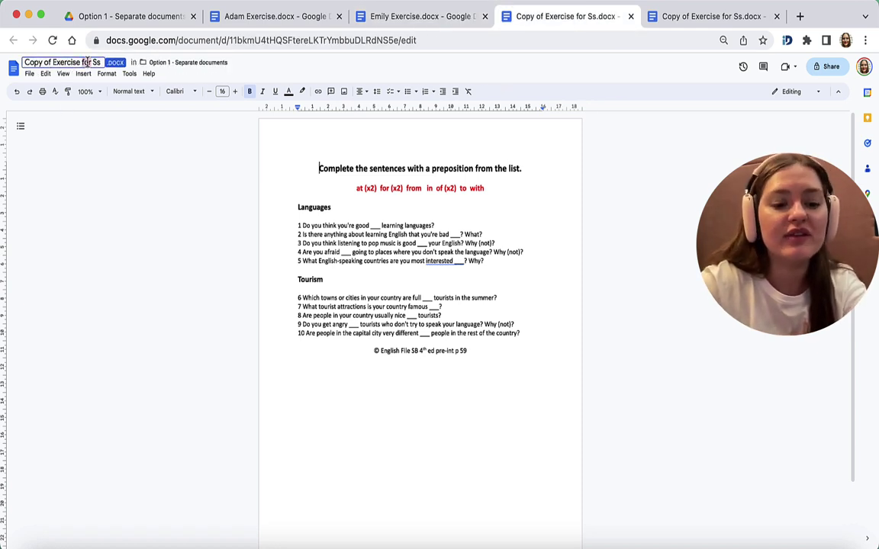
type("Anna Ex")
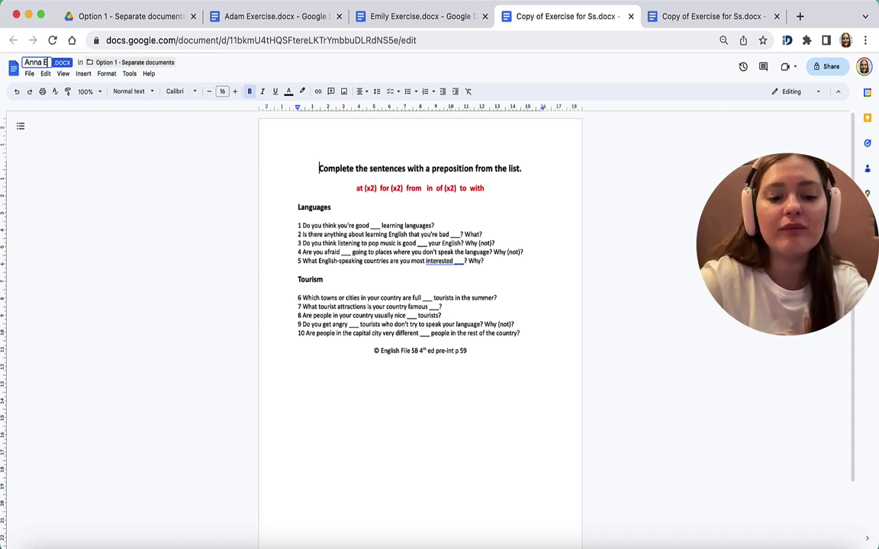
type("ercise")
key("Return")
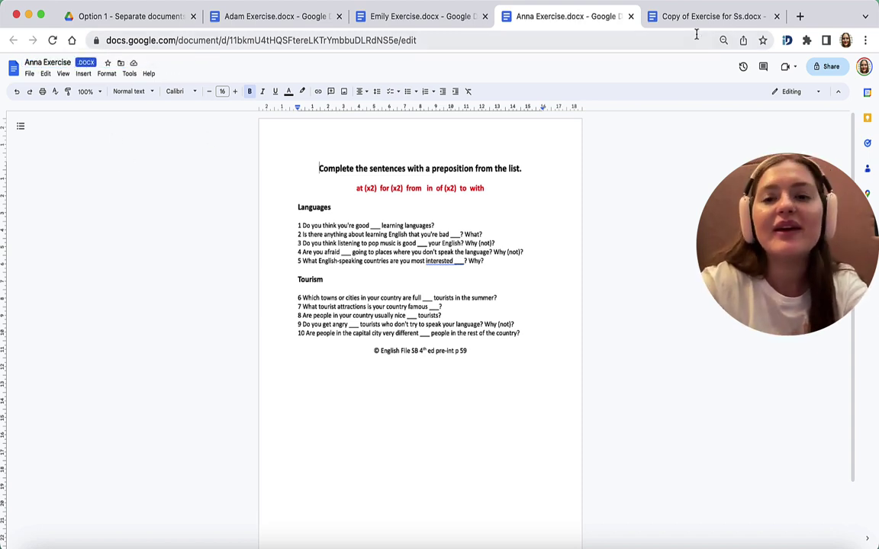
left_click(693, 16)
left_click(78, 62)
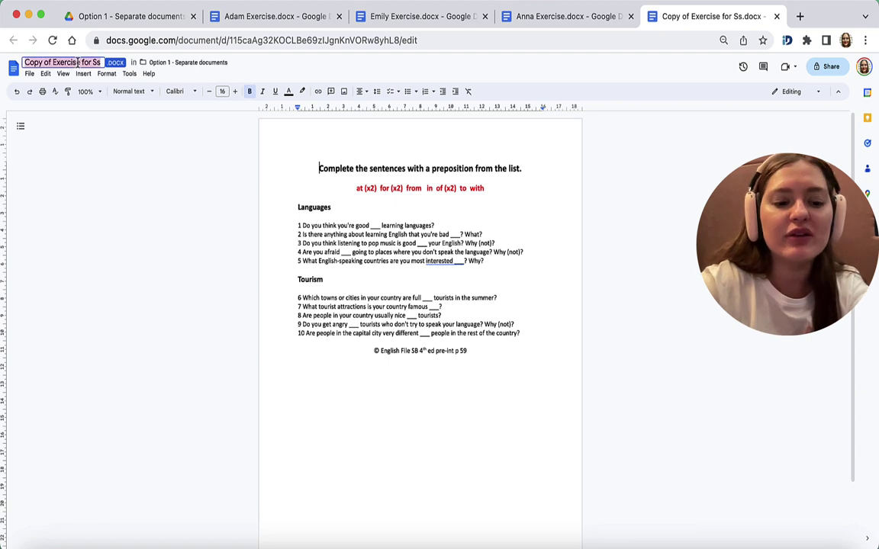
type("And")
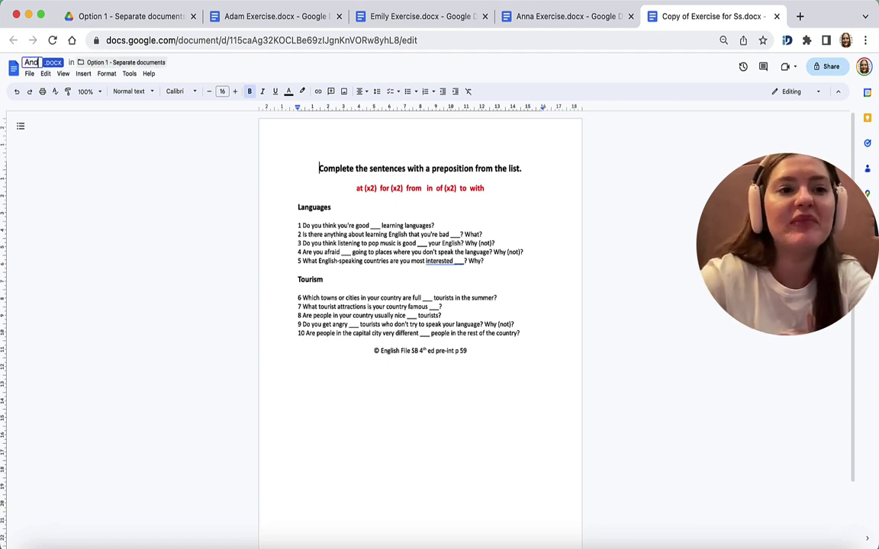
type("rew")
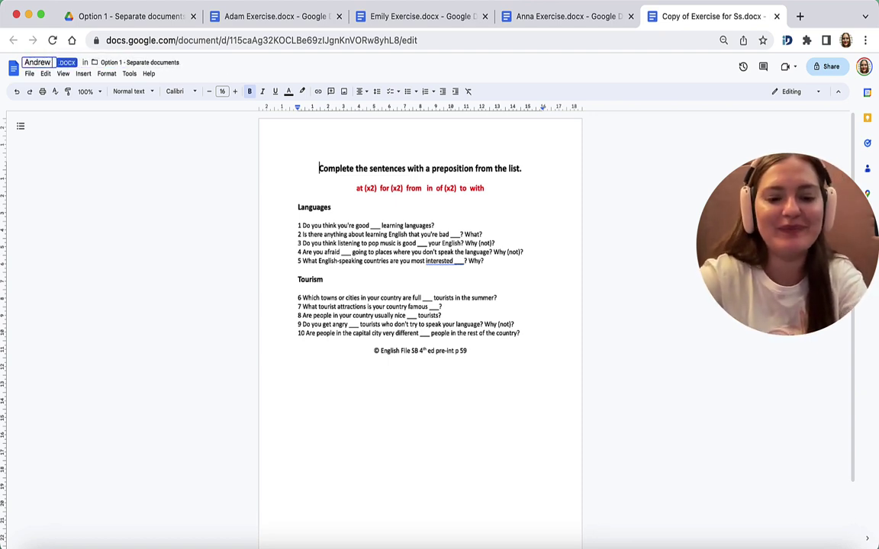
type(" Exercise")
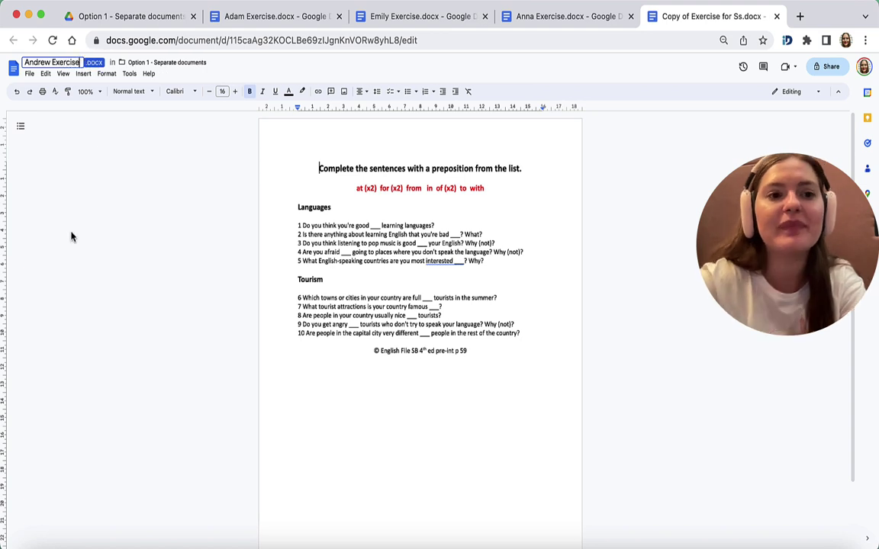
key("Return")
Step: Reload the Drive folder to show the renamed copies, then return to the first learner's document
left_click(142, 17)
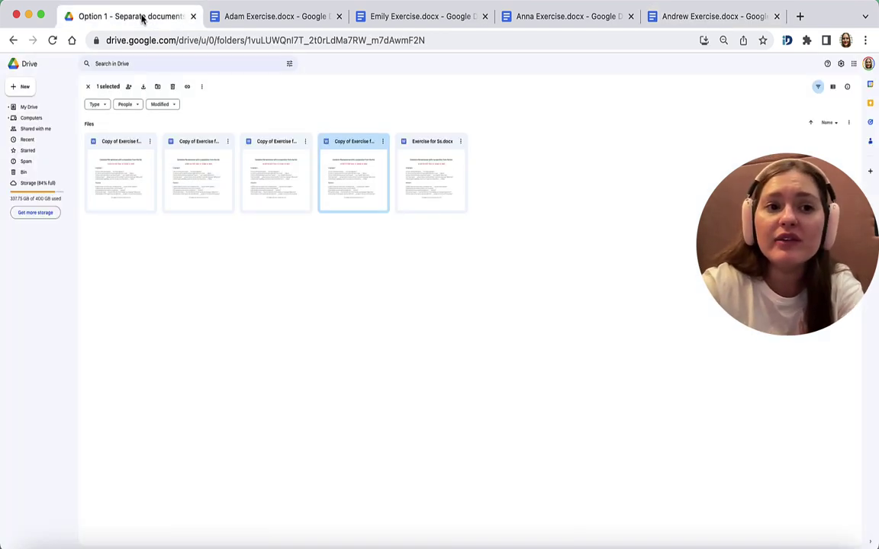
left_click(314, 39)
key("Return")
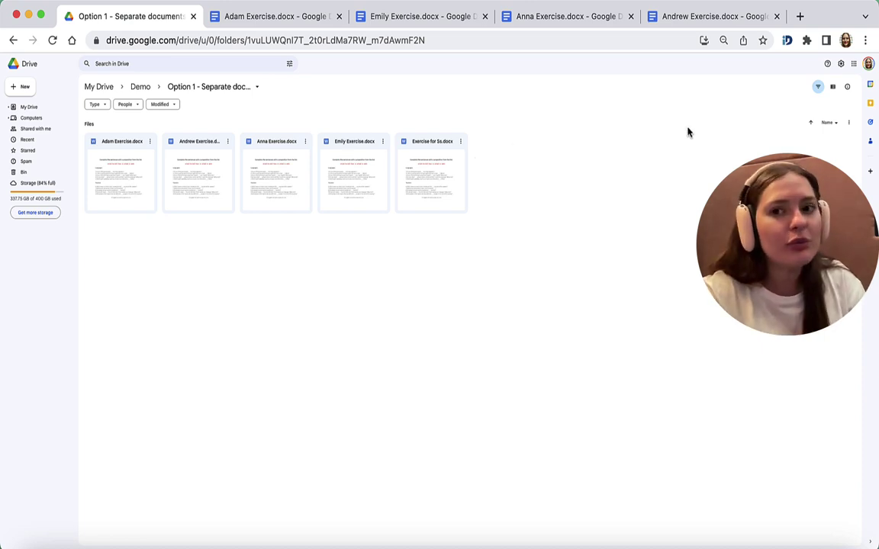
left_click(270, 16)
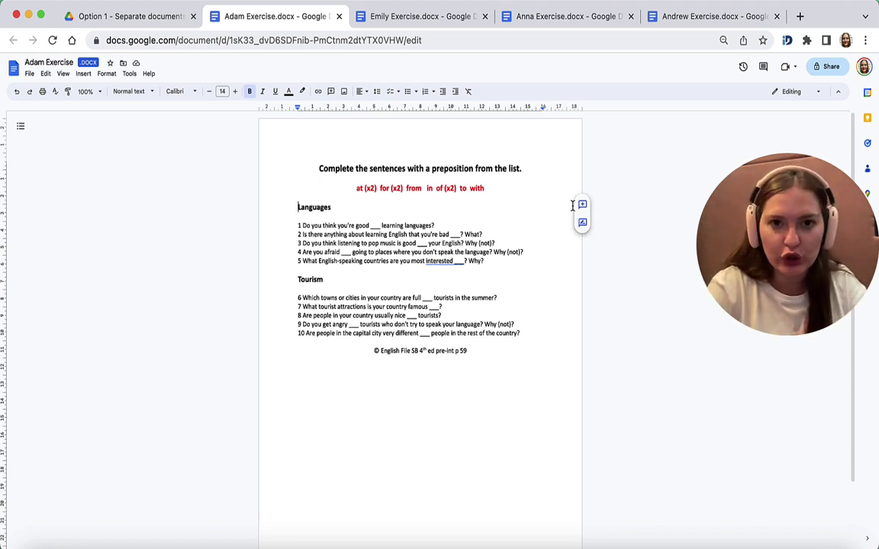
Step: Place a blank Word document on the right half and the exercise doc on the left
left_click(660, 358)
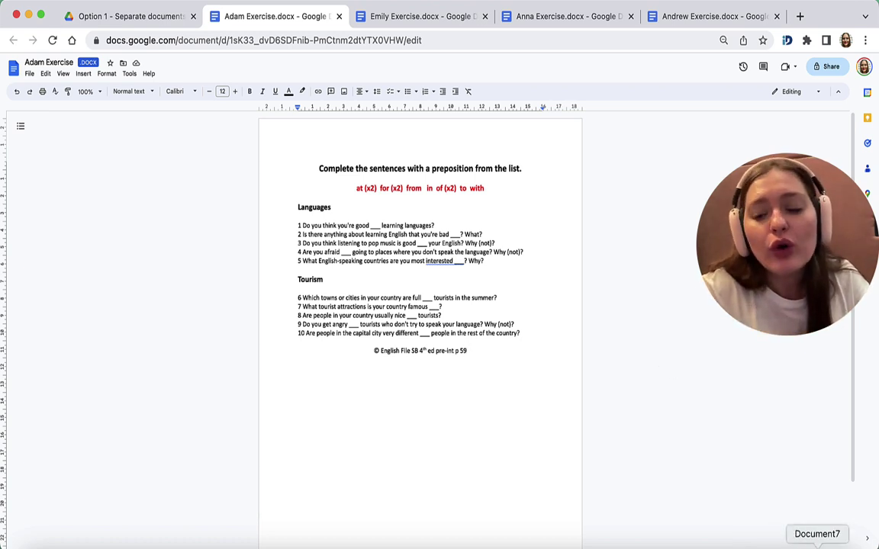
left_click(840, 538)
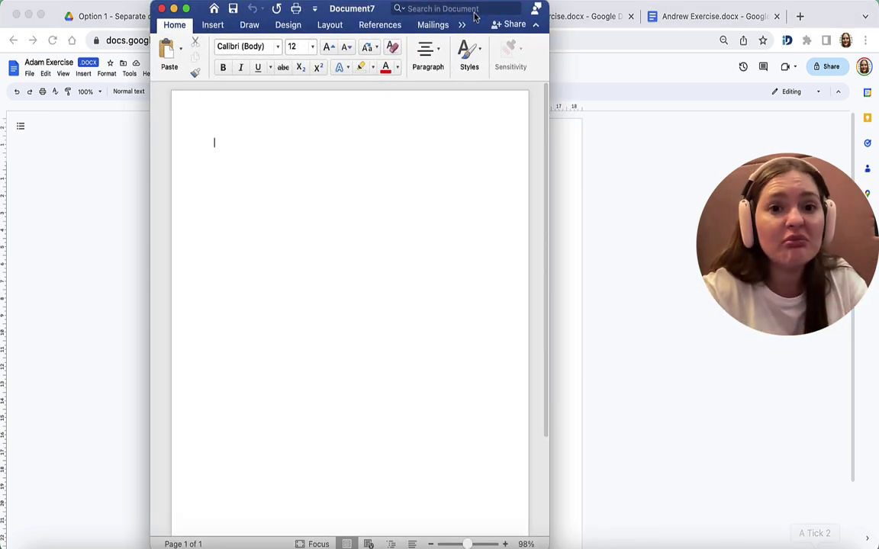
left_click_drag(366, 6, 690, 6)
left_click(255, 264)
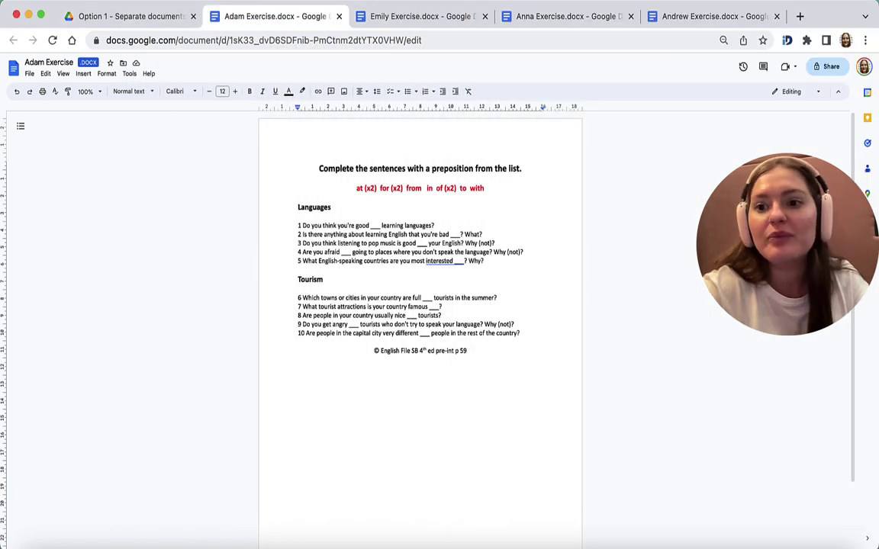
left_click_drag(583, 231, 474, 211)
mouse_move(386, 235)
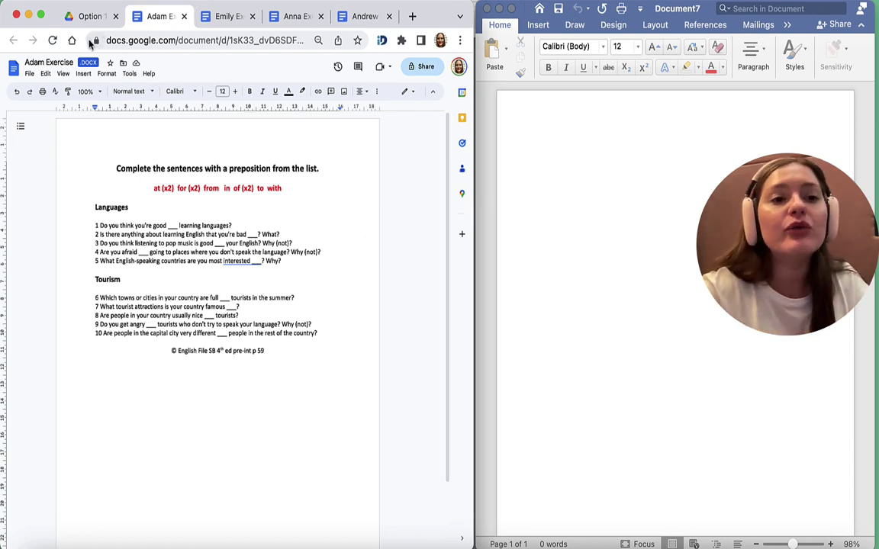
Step: Write the first learner's name in Word and make their doc editable by anyone with the link
left_click(572, 144)
type("A")
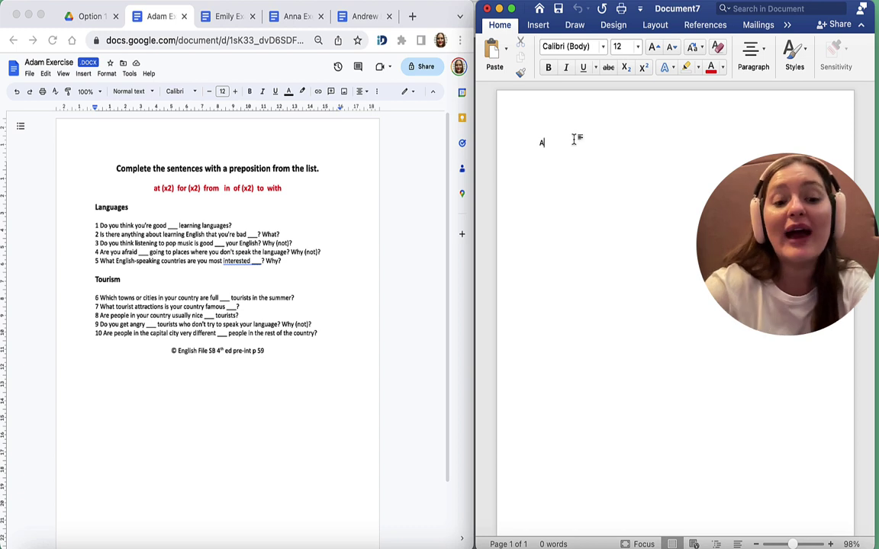
type("dam")
left_click(389, 161)
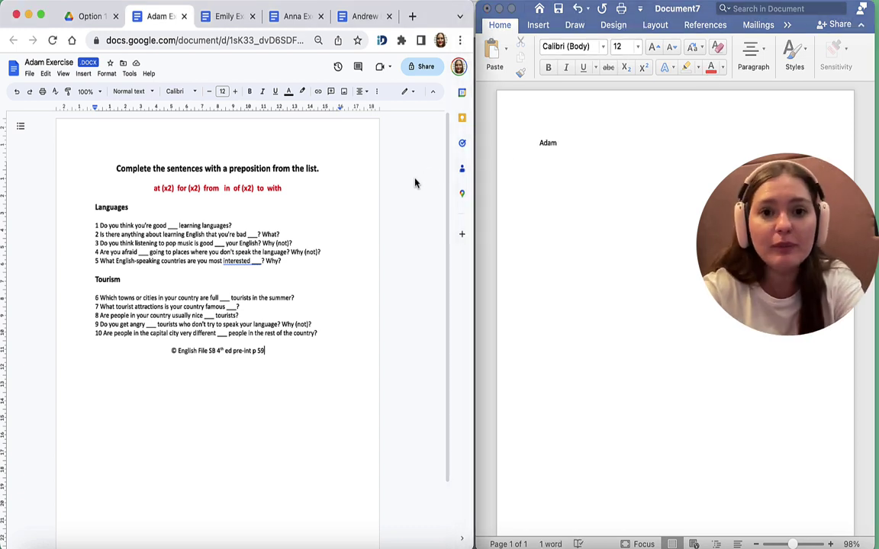
left_click(420, 69)
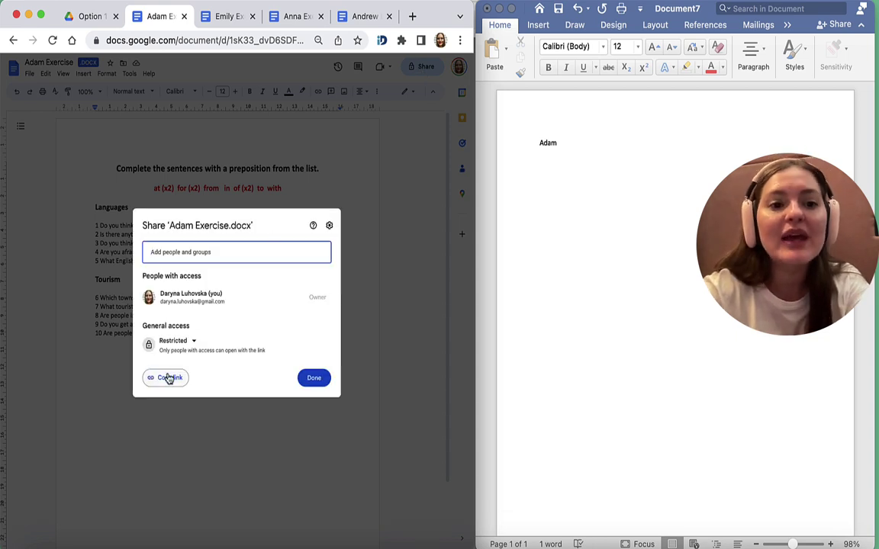
left_click(183, 341)
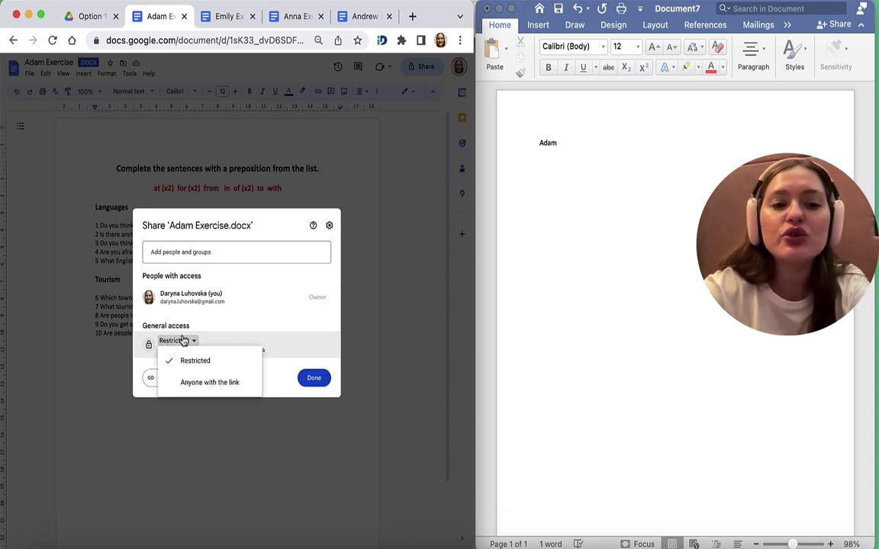
left_click(205, 392)
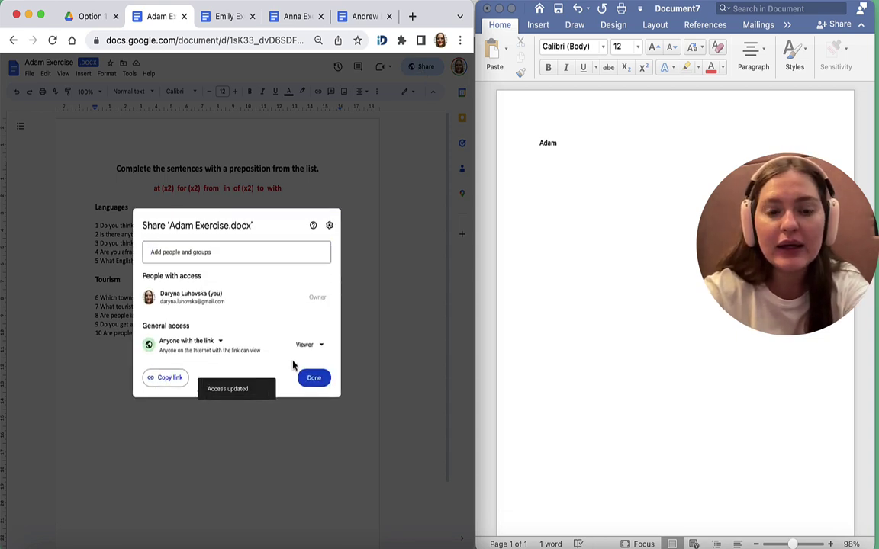
left_click(309, 345)
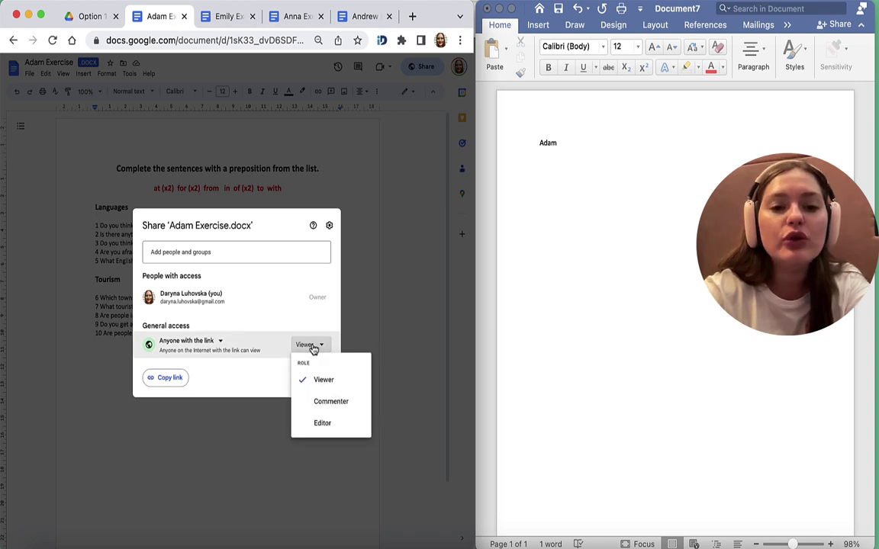
left_click(316, 421)
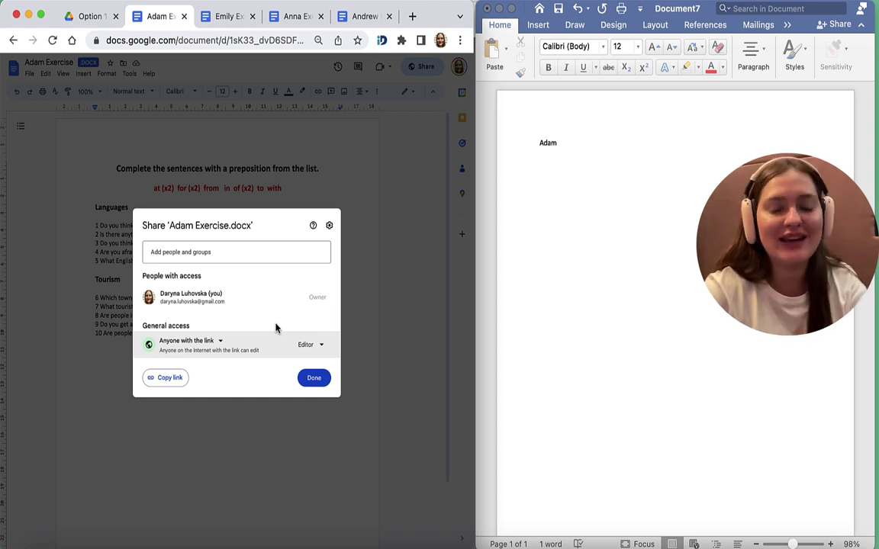
Step: Copy that document's share link and paste it after the name in the Word plan
left_click(170, 378)
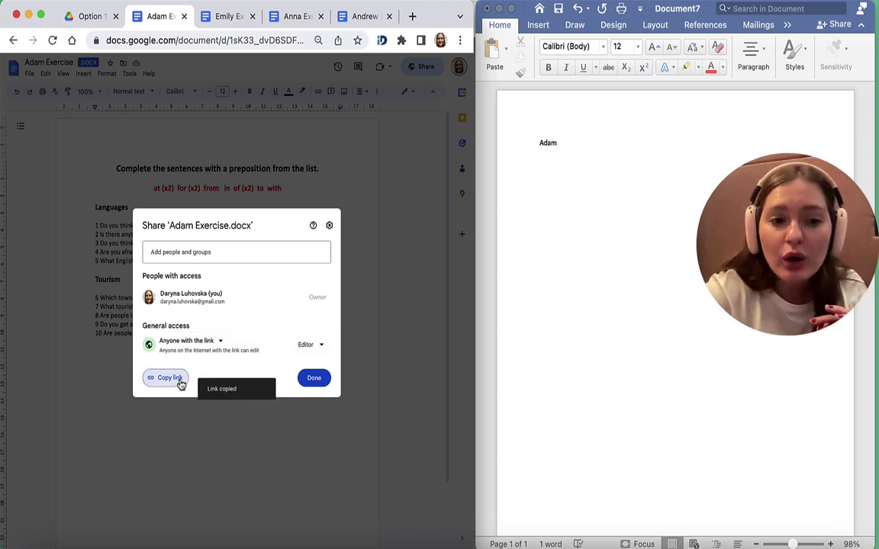
left_click(594, 145)
key("super+v")
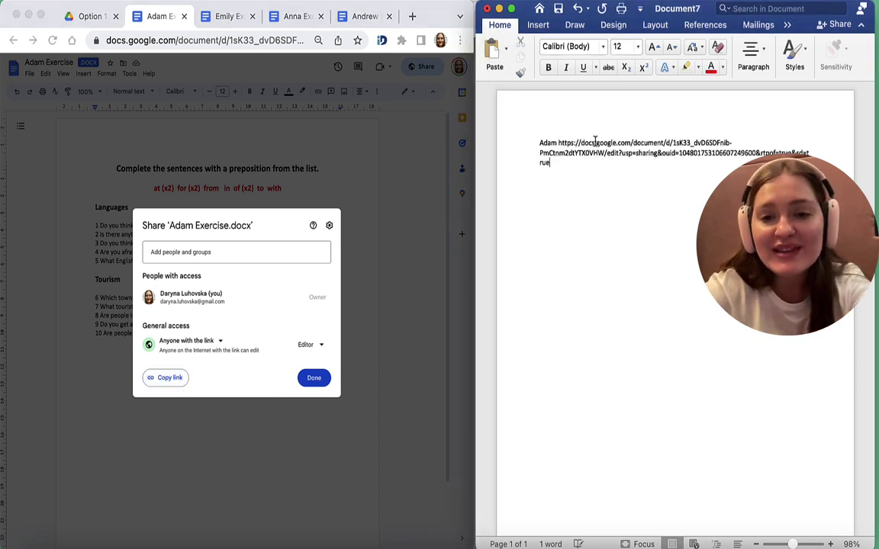
key("Return")
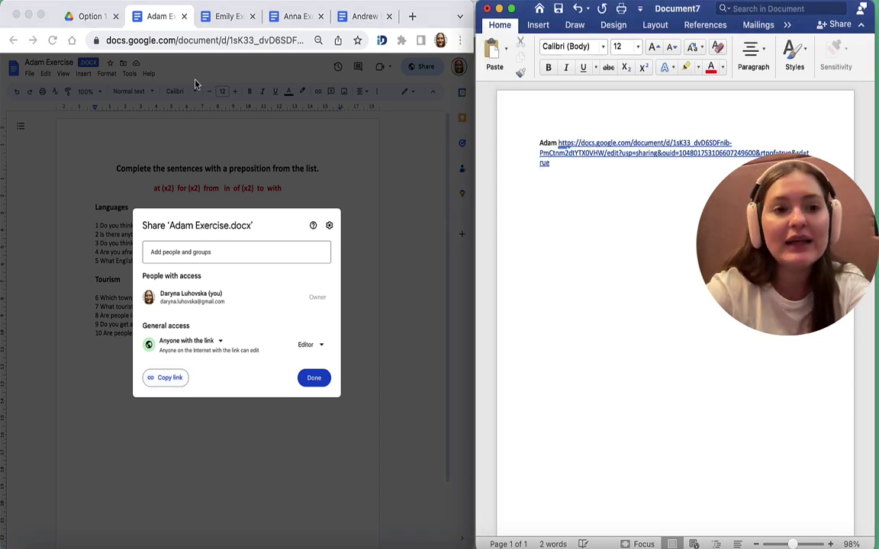
Step: Close the first doc, type the second learner's name, and grant anyone with the link Editor access
left_click(184, 16)
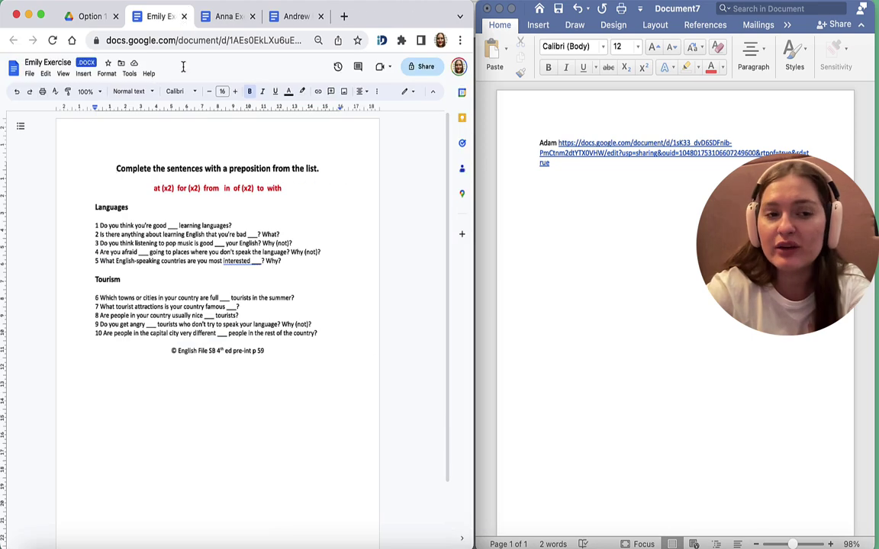
type("Emily")
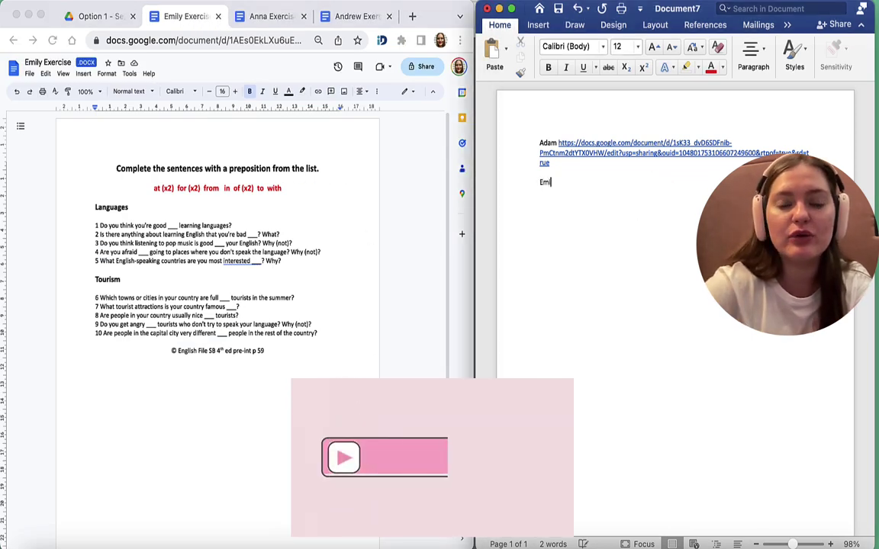
left_click(423, 66)
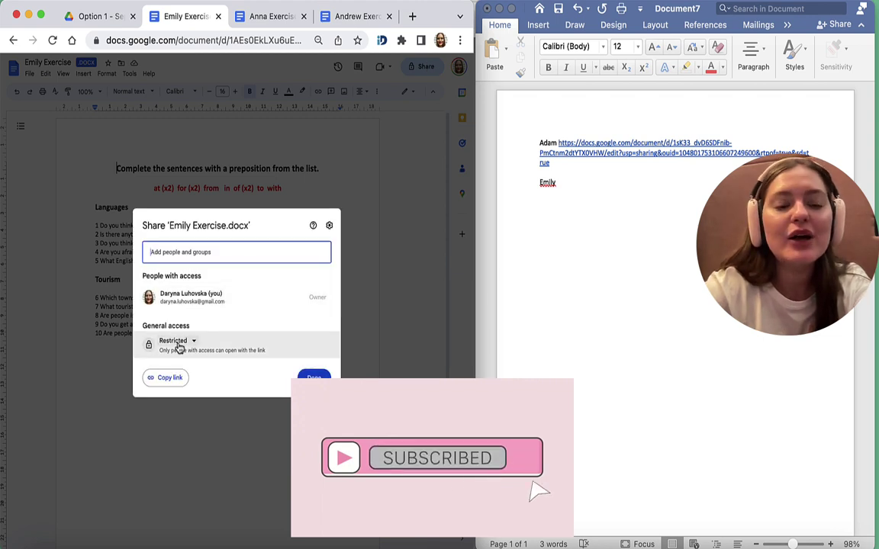
left_click(178, 342)
left_click(185, 385)
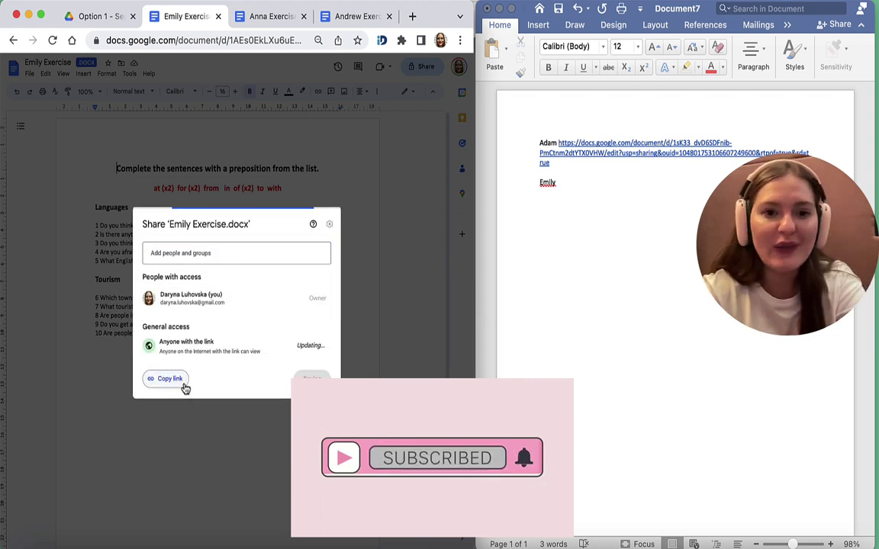
left_click(318, 343)
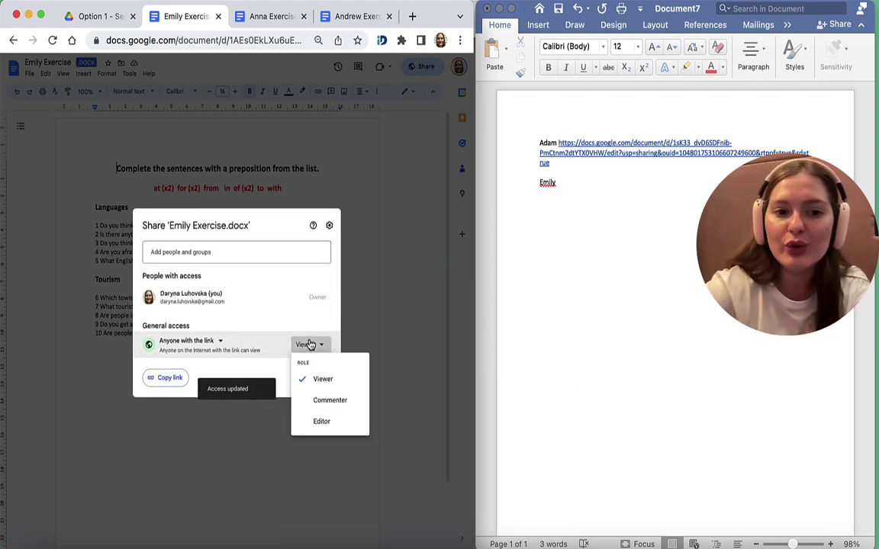
left_click(320, 426)
Step: Paste the second doc's share link after the name in Word, then close that document
left_click(160, 379)
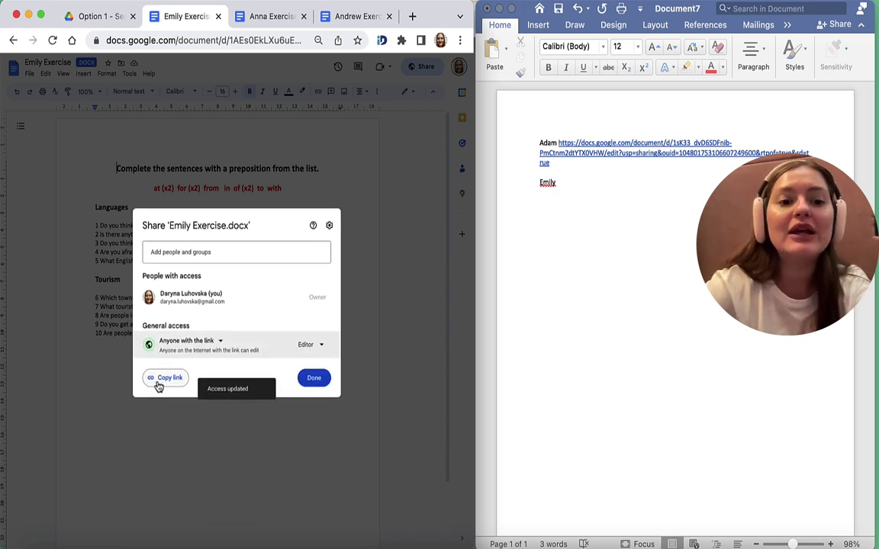
left_click(610, 221)
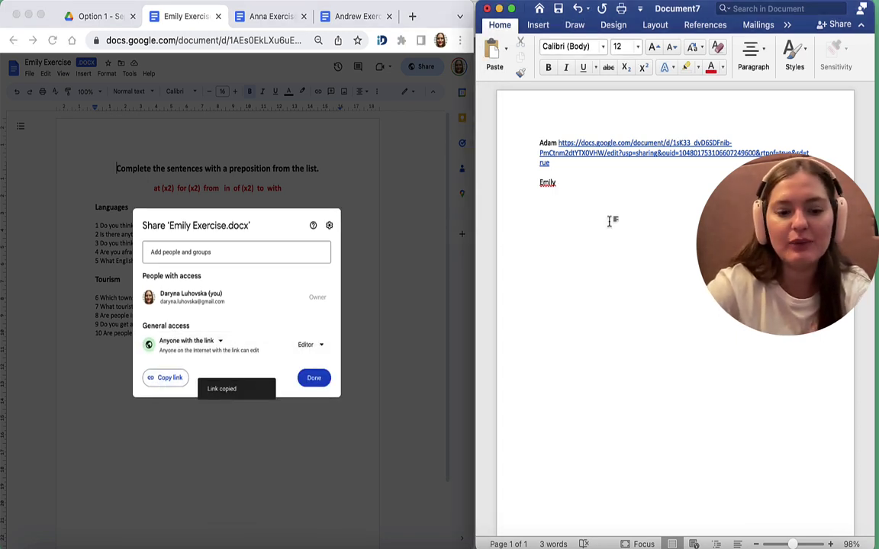
key("super+v")
key("Return")
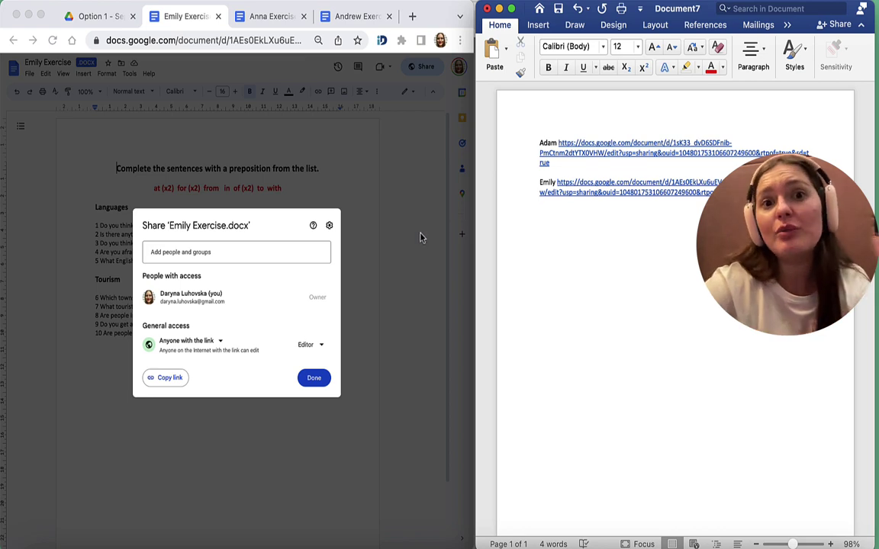
left_click(318, 383)
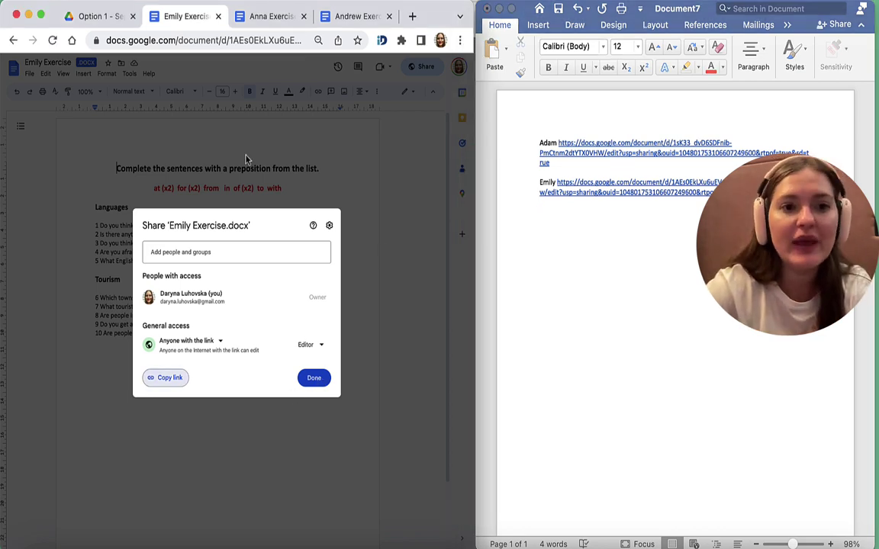
left_click(218, 16)
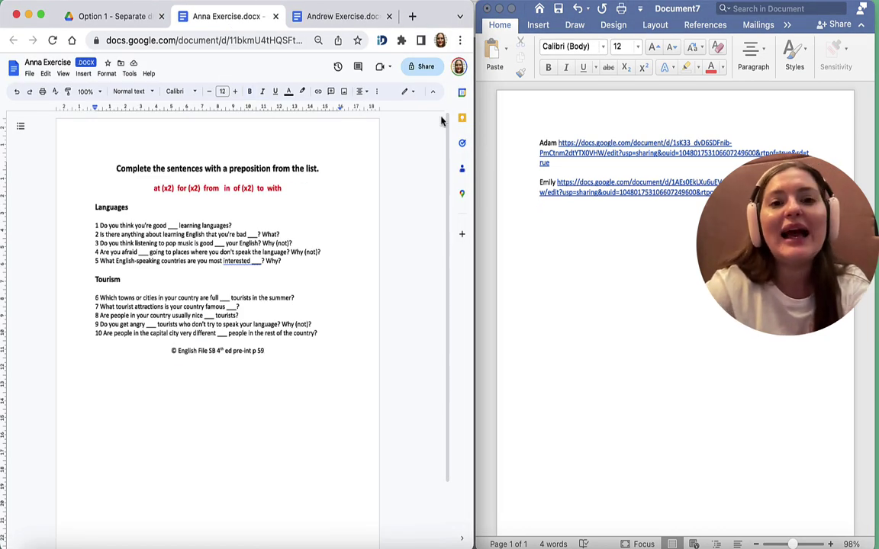
Step: Set the third learner's document to Anyone with the link as Editor
left_click(675, 329)
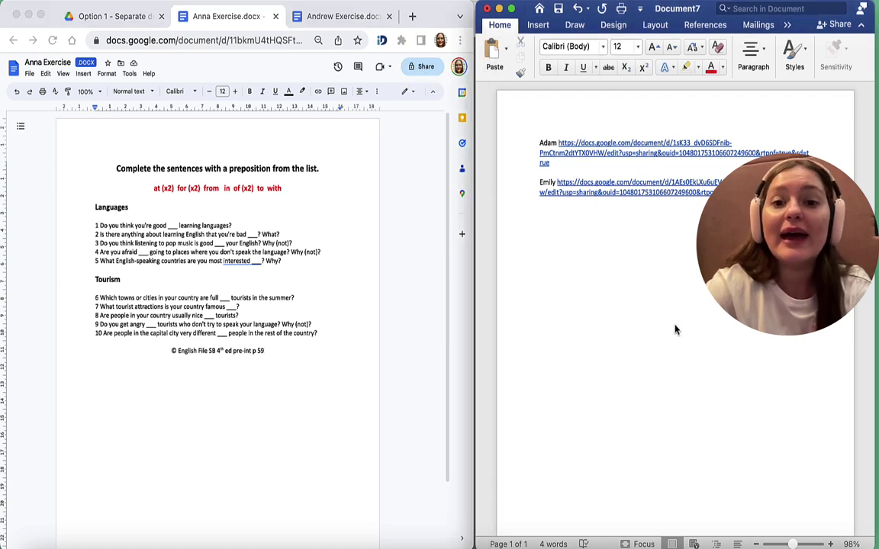
left_click(422, 67)
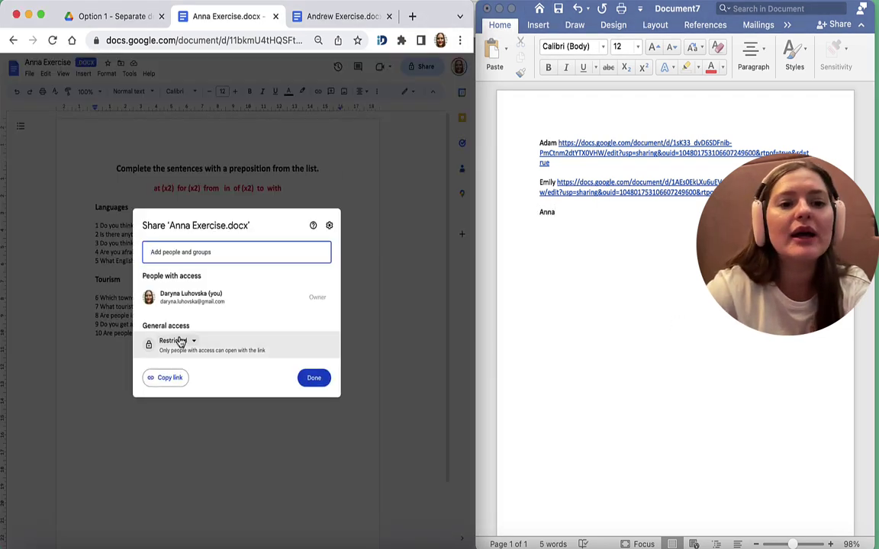
left_click(176, 341)
left_click(187, 385)
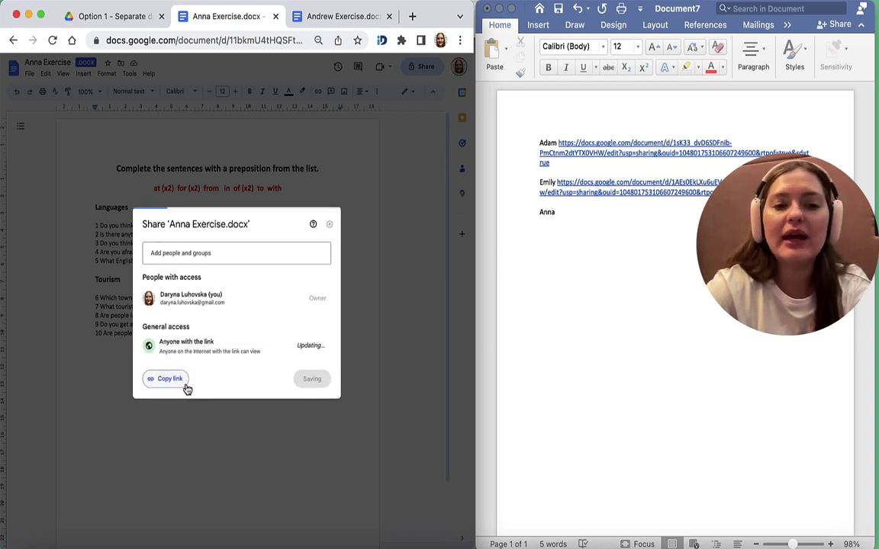
left_click(309, 347)
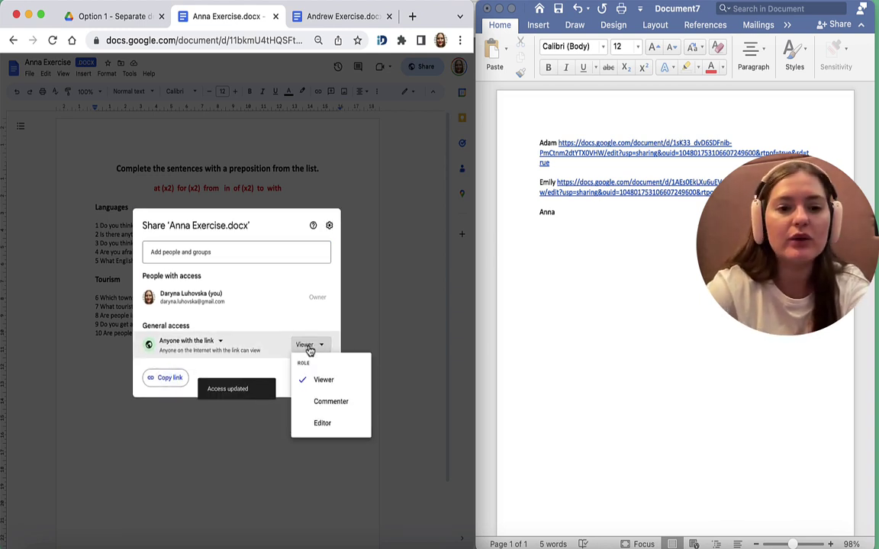
left_click(339, 425)
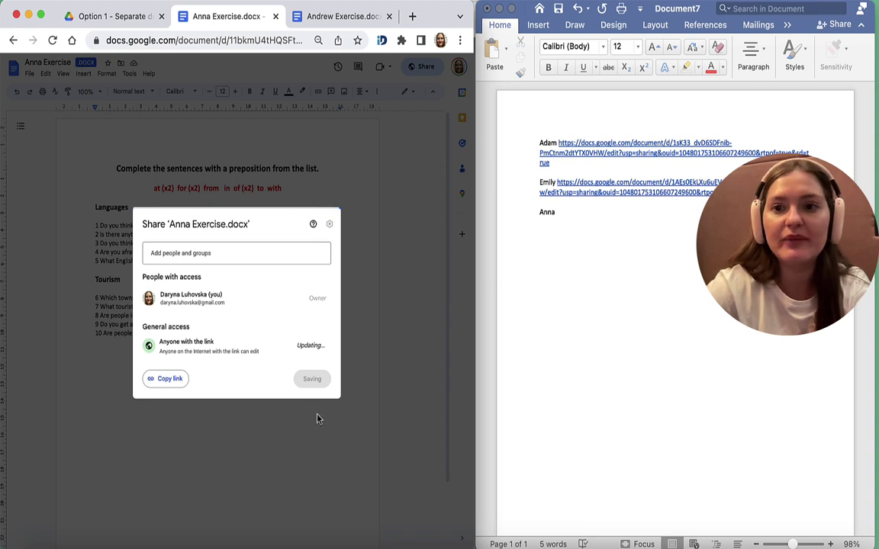
Step: Paste its share link on a new line under the name in Word and close the document
left_click(152, 381)
left_click(563, 313)
key("Return")
key("super+v")
key("Return")
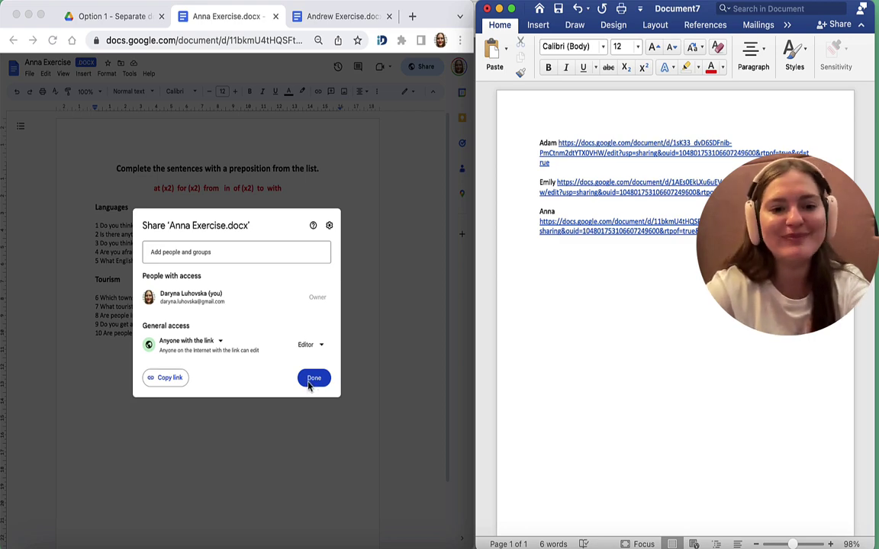
left_click(276, 16)
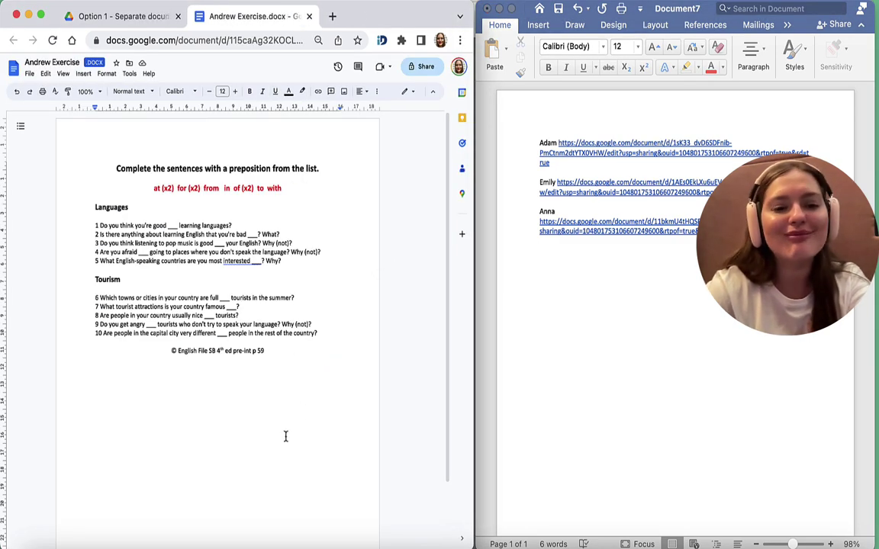
Step: Set the exercise document's general access to Anyone with the link as Editor and copy the link
left_click(420, 69)
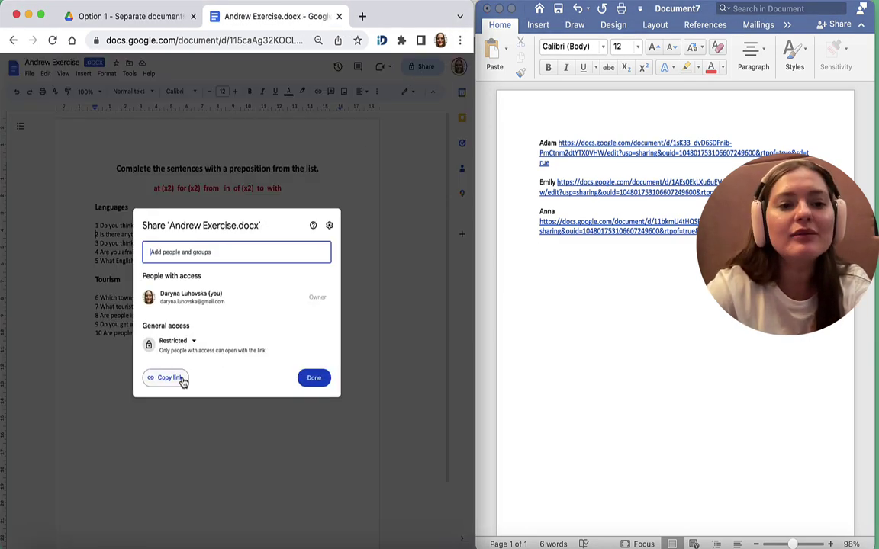
left_click(177, 344)
left_click(193, 386)
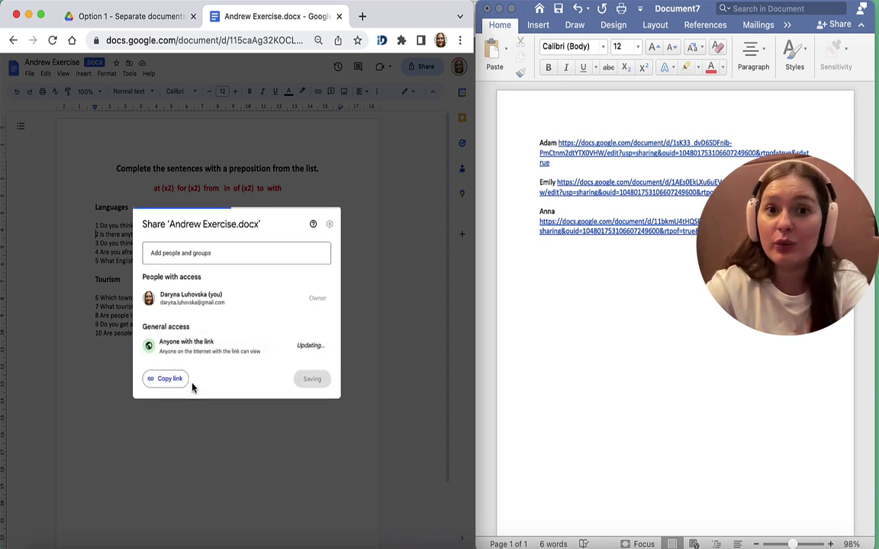
left_click(305, 345)
left_click(320, 424)
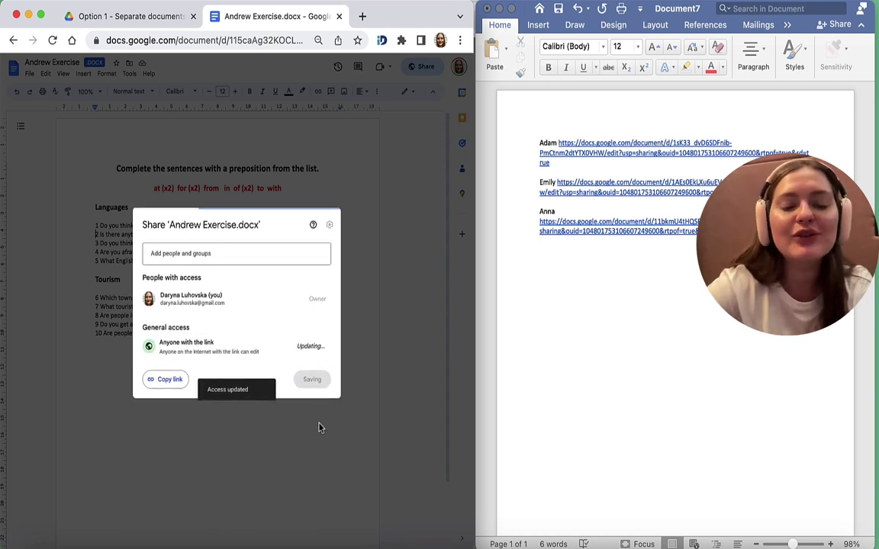
left_click(176, 381)
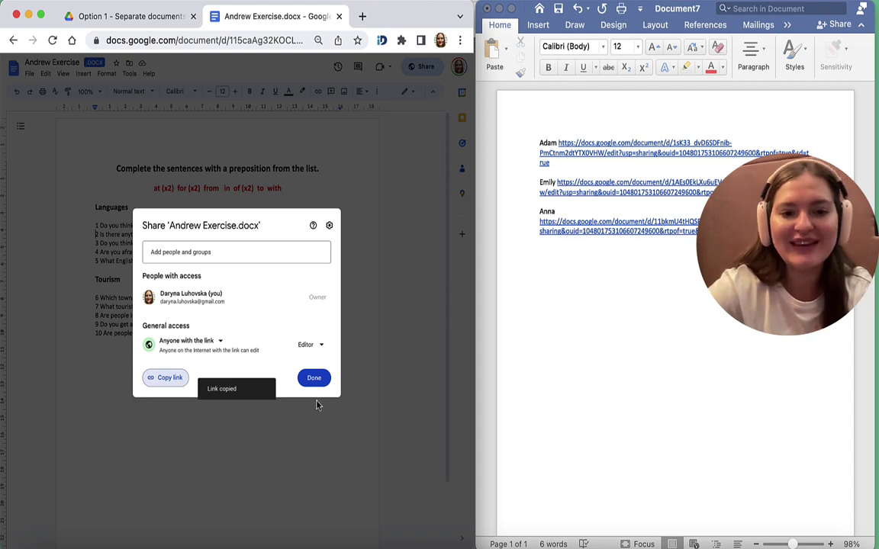
Step: In the Word lesson plan, add the learner's name on a new line with the share link pasted below
left_click(717, 317)
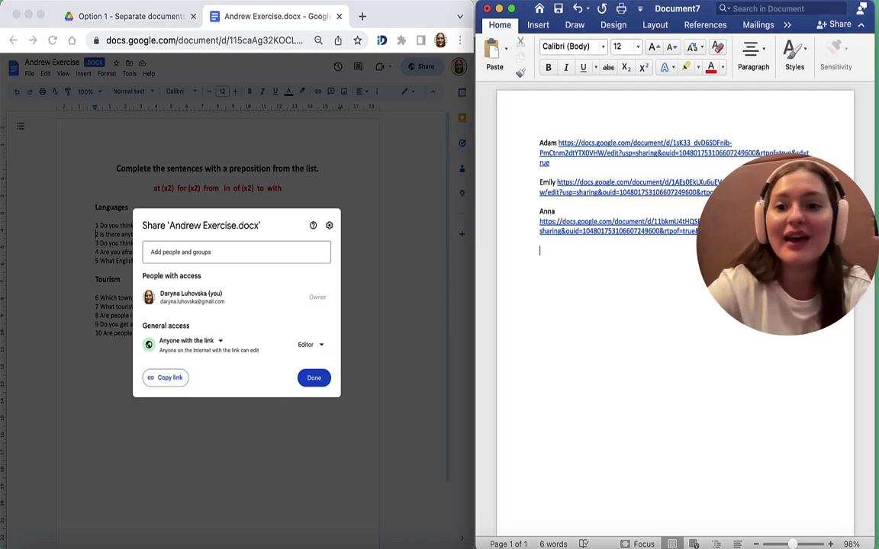
key("Return")
key("Return")
type("Andrew")
key("Return")
key("cmd+v")
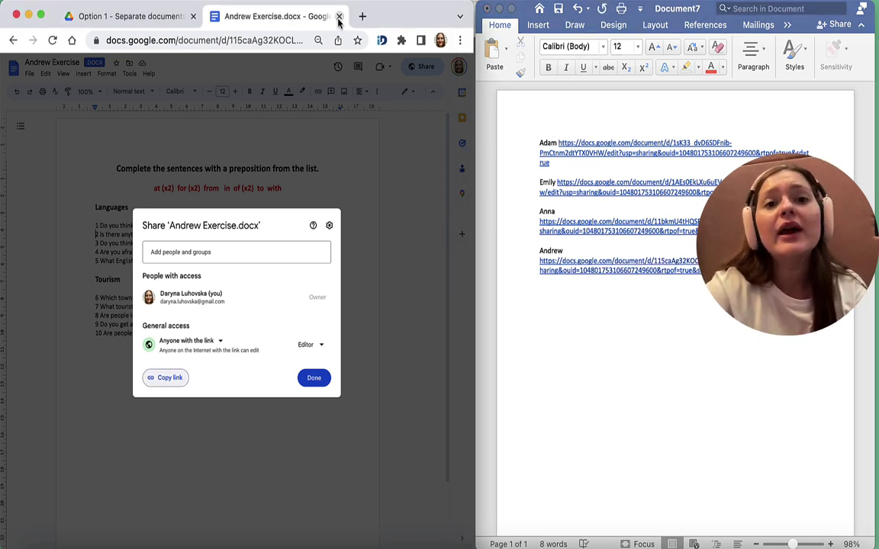
Step: Close the exercise document tab and review the names and links in the Word lesson plan
left_click(338, 16)
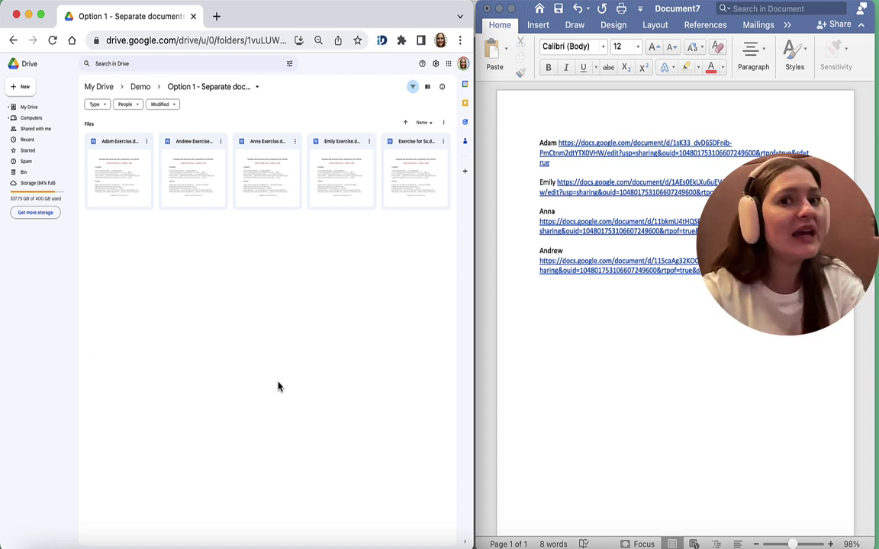
left_click(578, 467)
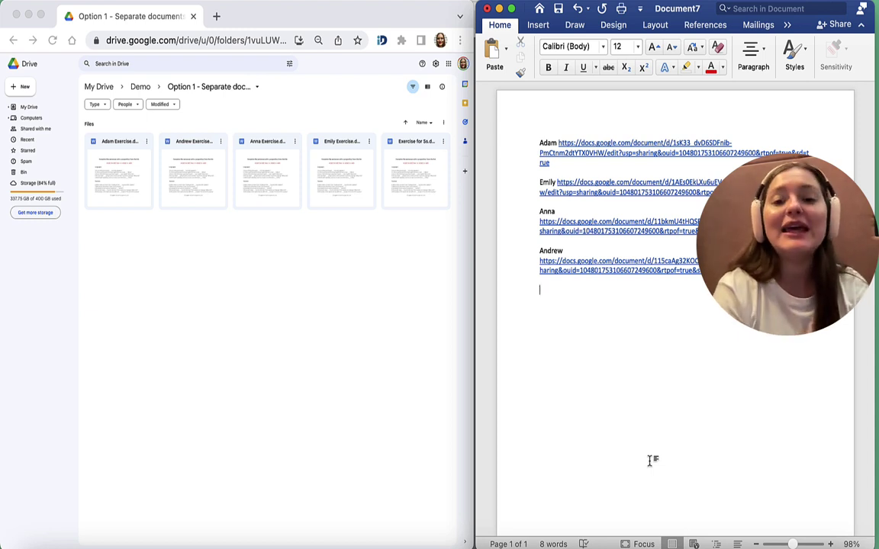
left_click_drag(558, 309, 535, 141)
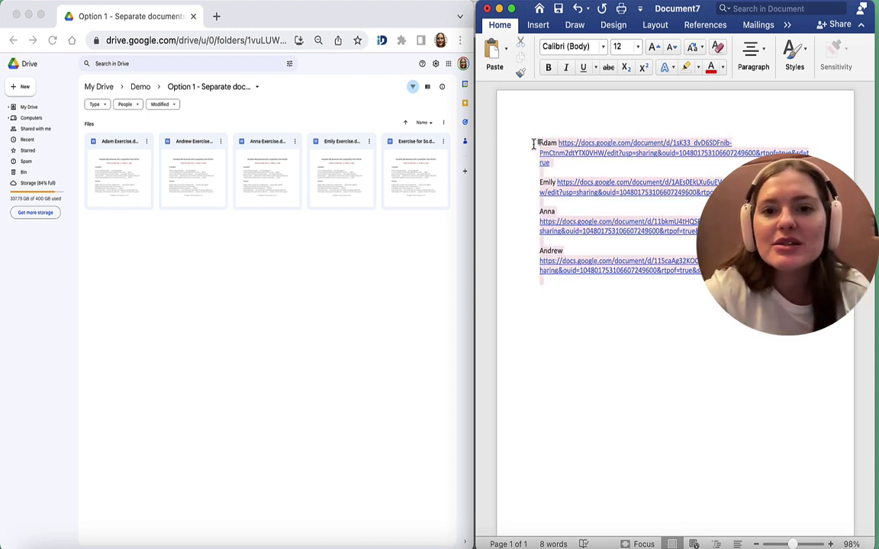
left_click(577, 328)
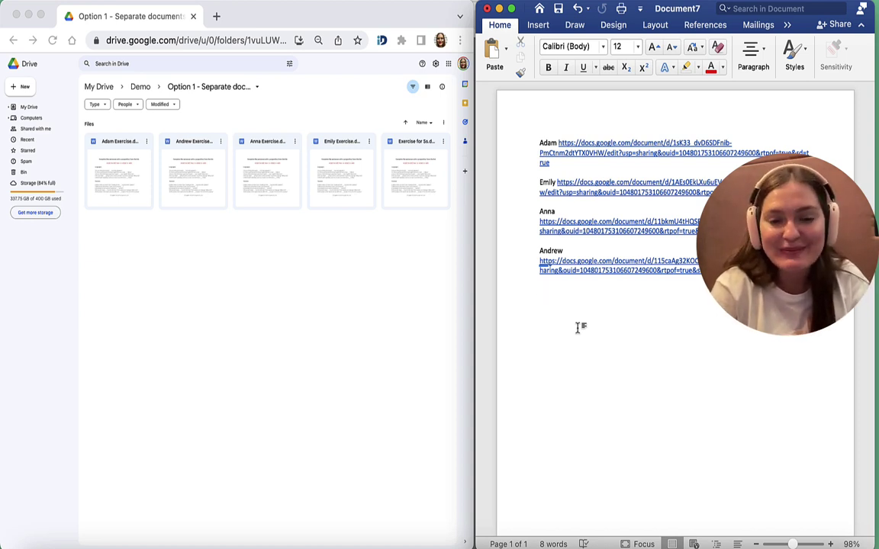
Step: Open all four learners' exercise documents from the hyperlinks in the Word lesson plan
left_click(597, 157)
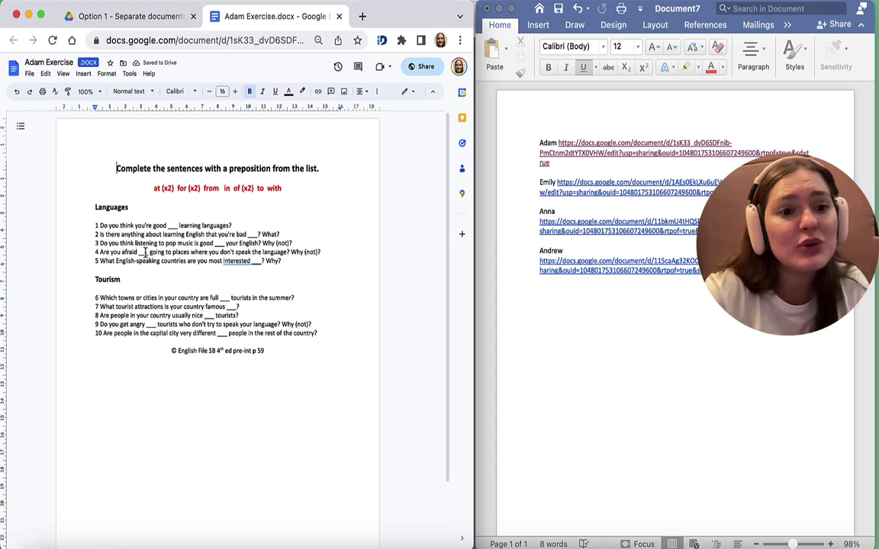
left_click(222, 262)
left_click(708, 319)
left_click(618, 194)
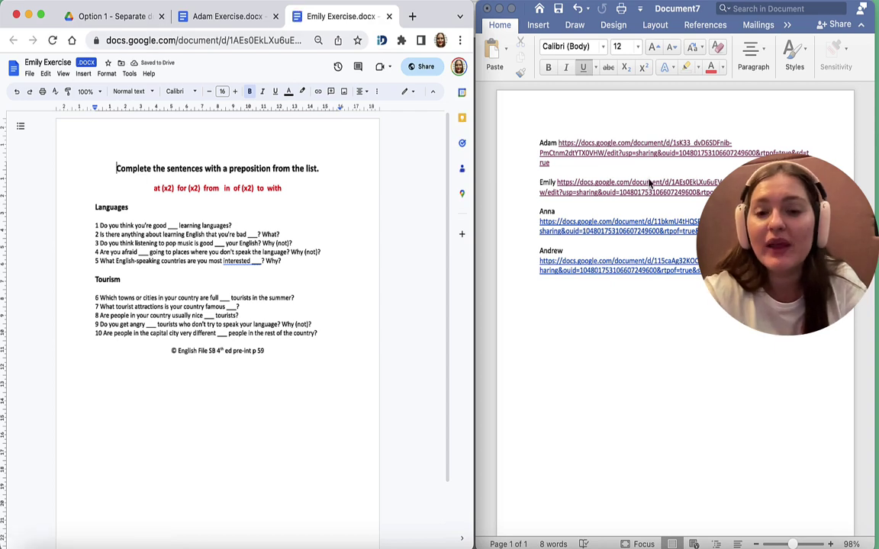
left_click(592, 239)
left_click(592, 230)
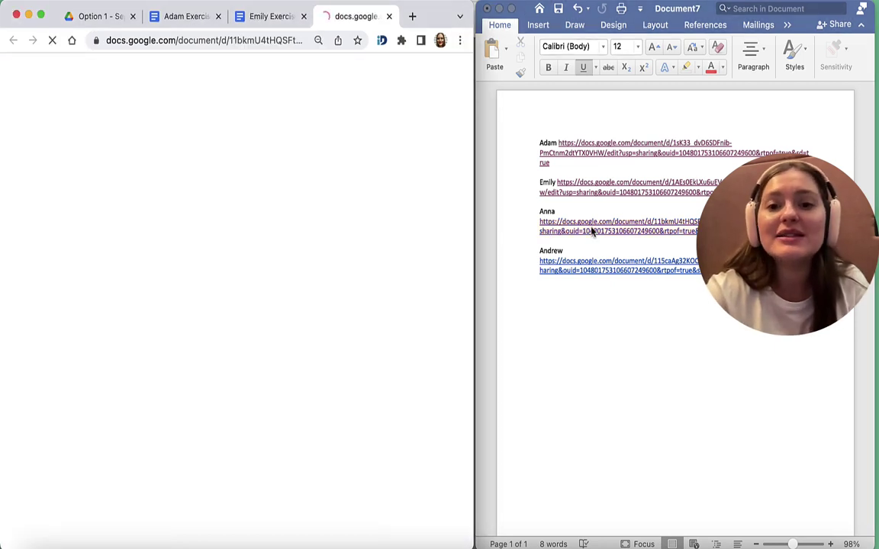
left_click(503, 256)
left_click(585, 273)
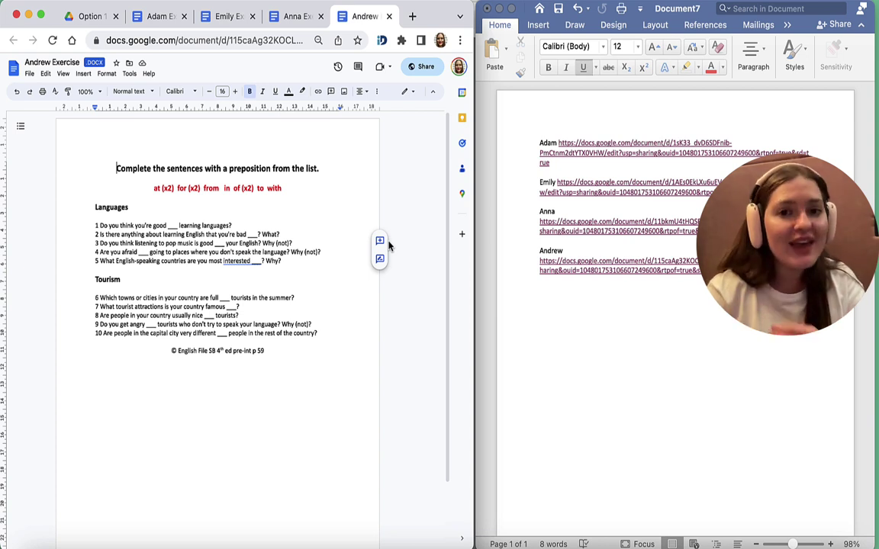
Step: Cycle through the four exercise tabs in Chrome, ending on the last learner's document
left_click(156, 16)
left_click(227, 19)
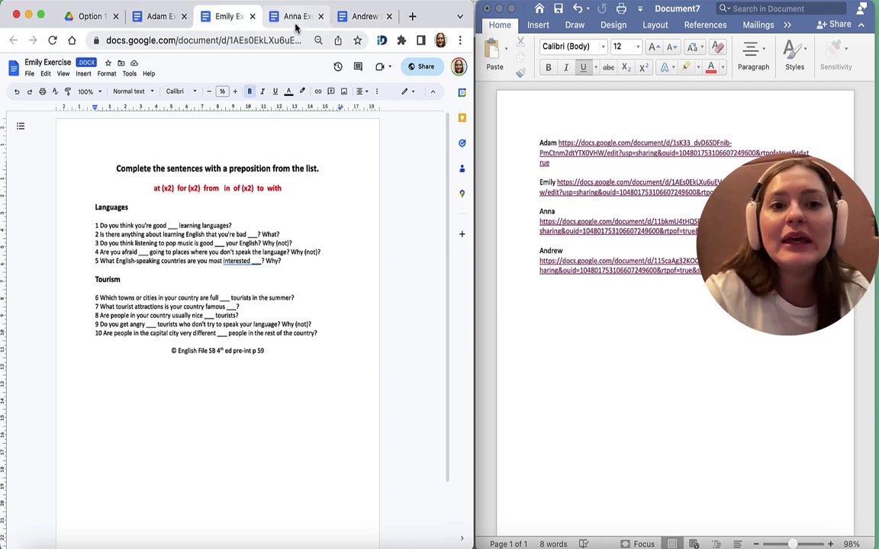
left_click(272, 20)
left_click(356, 23)
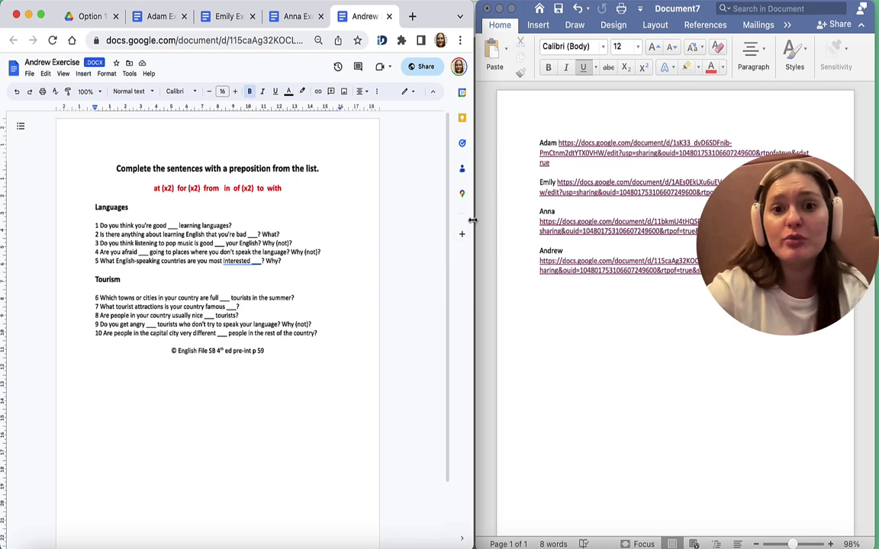
Step: Maximise the browser and navigate from the Drive tab via Demo into the Option 2 - one document folder
left_click_drag(474, 221, 876, 183)
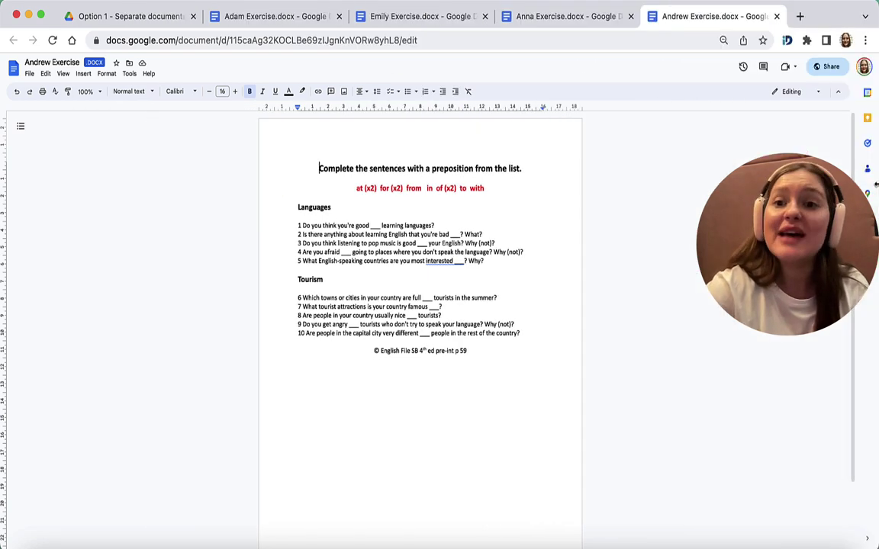
left_click(149, 23)
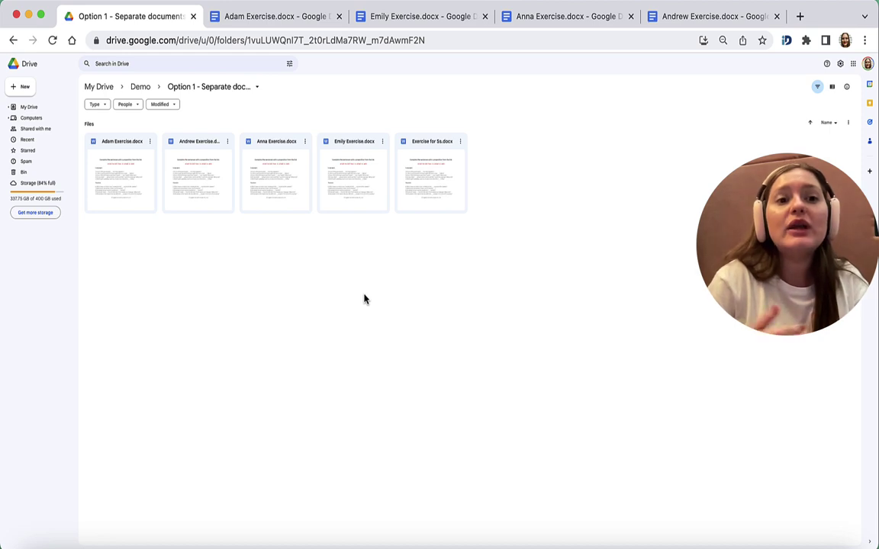
left_click(132, 88)
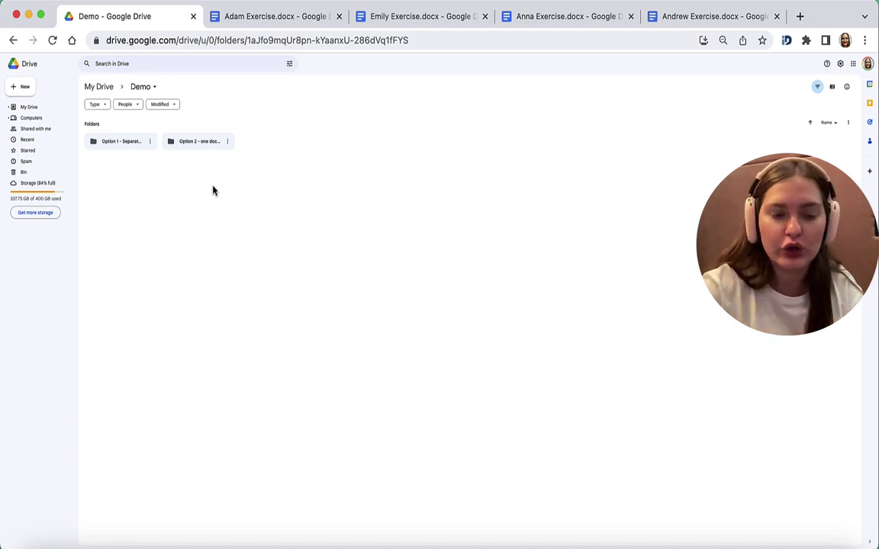
double_click(196, 145)
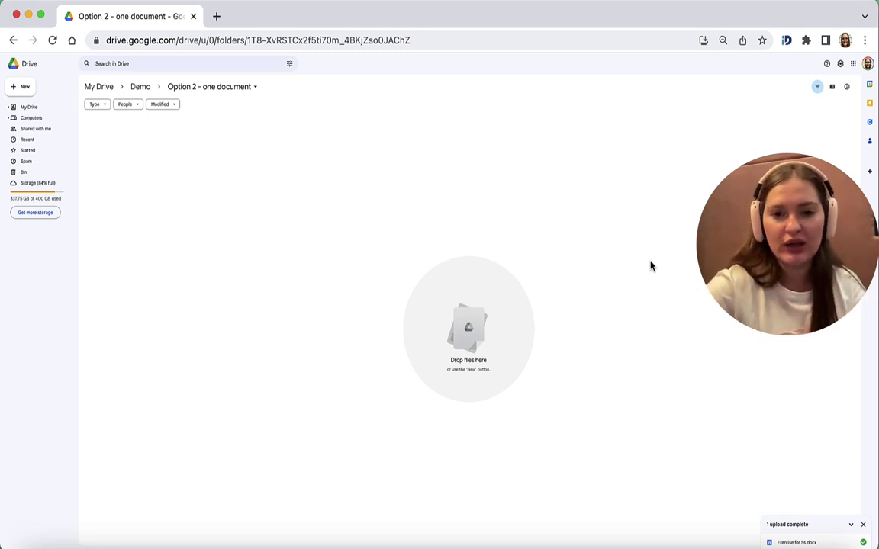
Step: Create a blank Google Docs document in the Option 2 folder and bring up the Insert table options
right_click(353, 210)
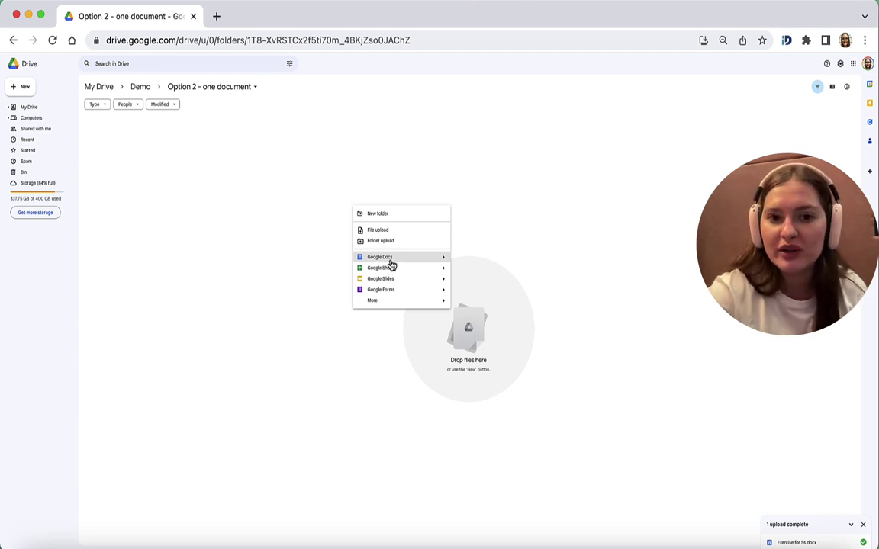
left_click(377, 263)
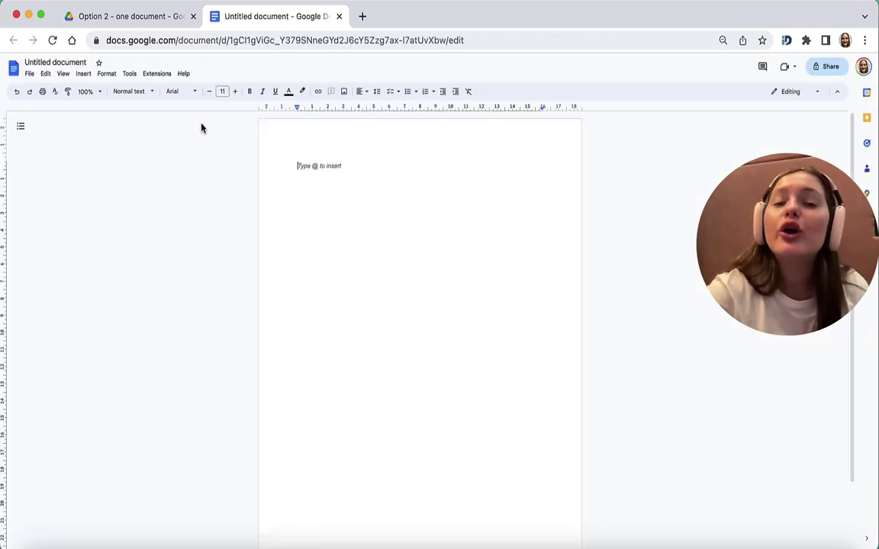
scroll(134, 108, "up", 5)
scroll(133, 107, "left", 5)
scroll(134, 108, "up", 2)
left_click(184, 99)
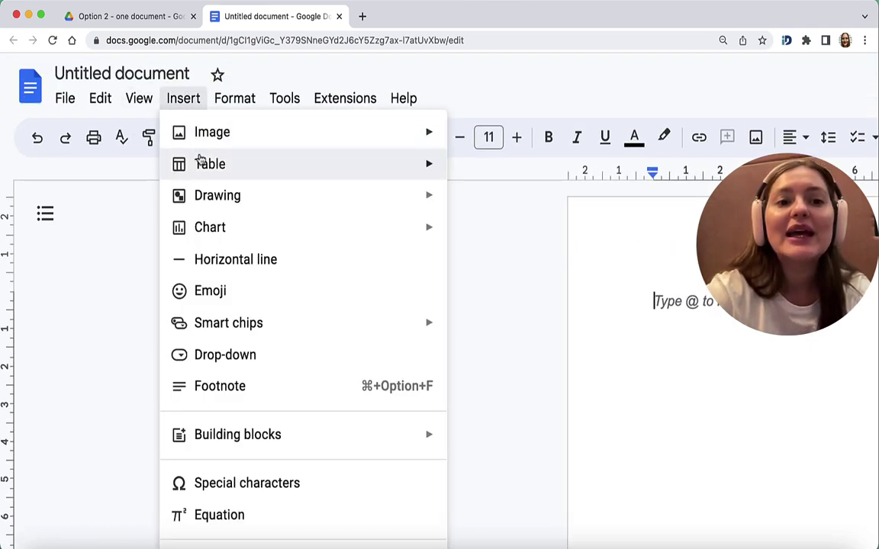
mouse_move(202, 176)
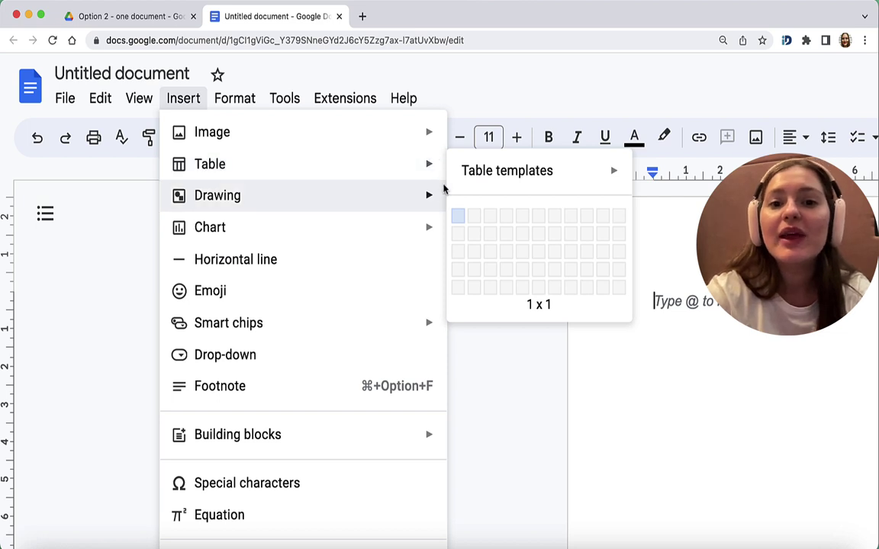
Step: Insert a 1x1 table, reset the page zoom, and type the first learner's name in the cell
left_click(458, 219)
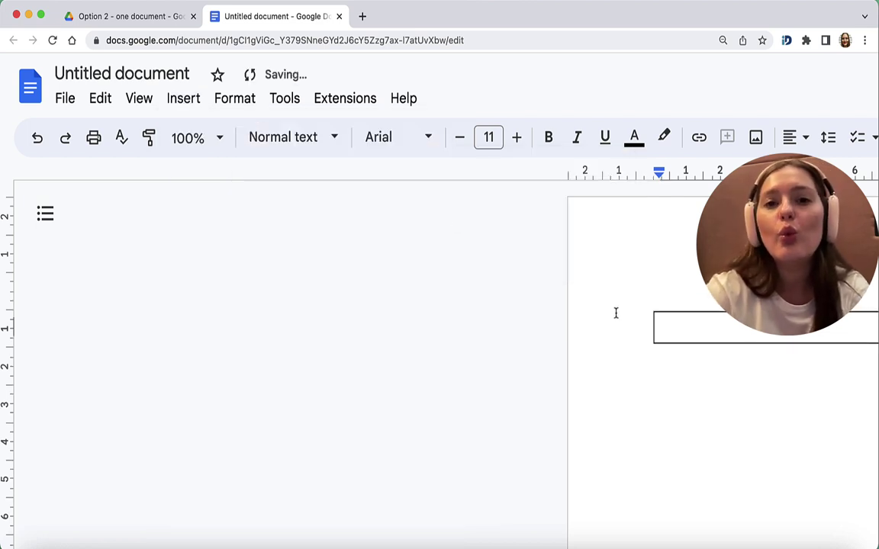
scroll(672, 358, "right", 8)
scroll(679, 364, "left", 5)
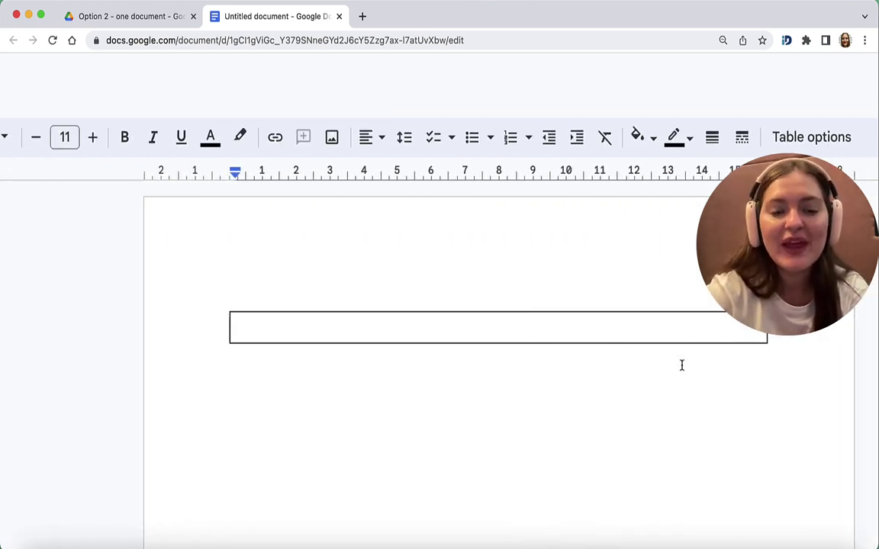
key("super+0")
key("super+minus")
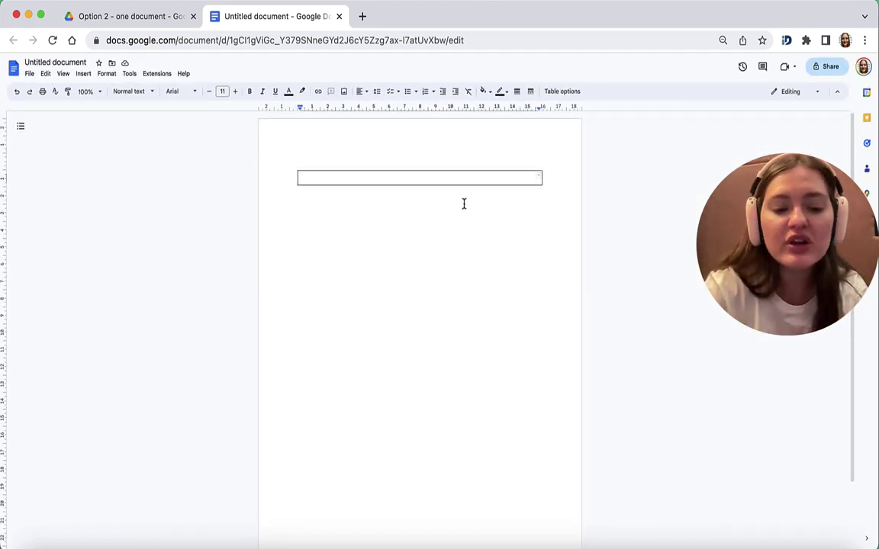
type("Adam")
key("Return")
key("Return")
key("Return")
key("Return")
key("Return")
key("Return")
key("Return")
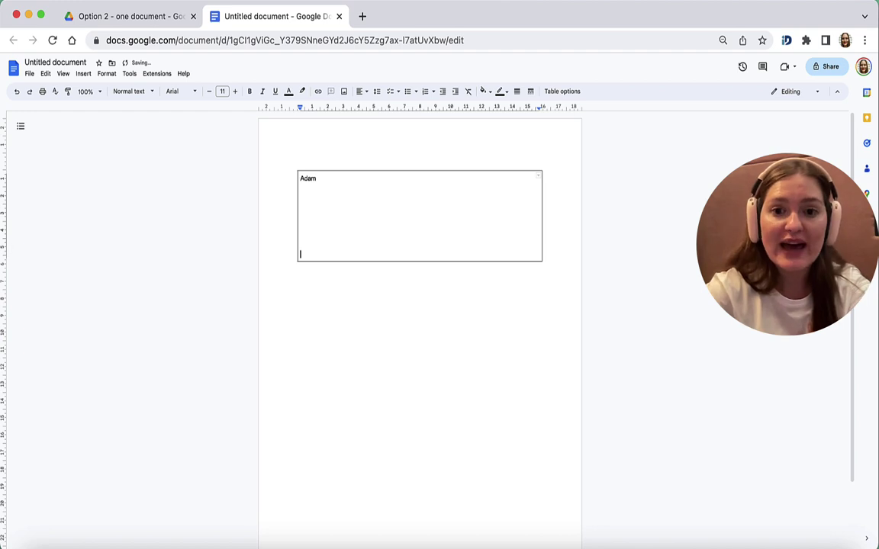
Step: Make the learner's name bold and blue, then move to the empty line below it
left_click_drag(316, 181, 296, 181)
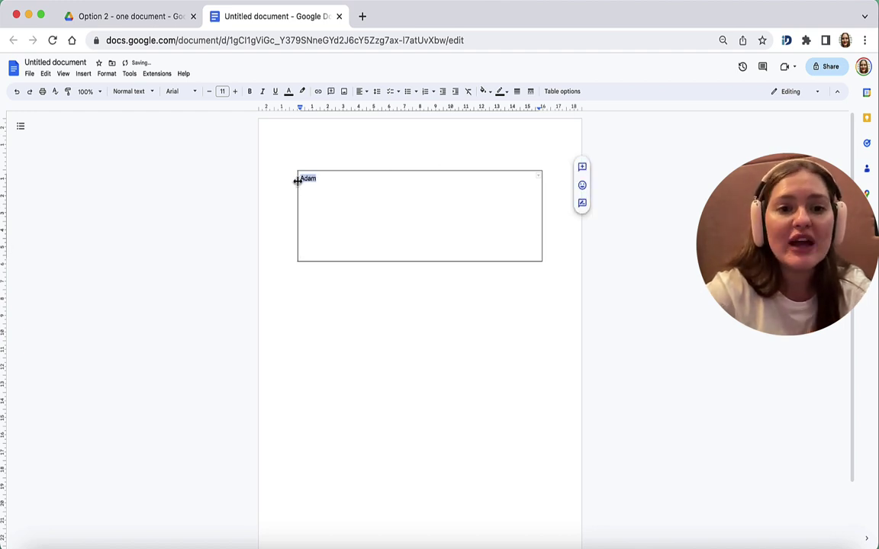
left_click(250, 92)
left_click(288, 92)
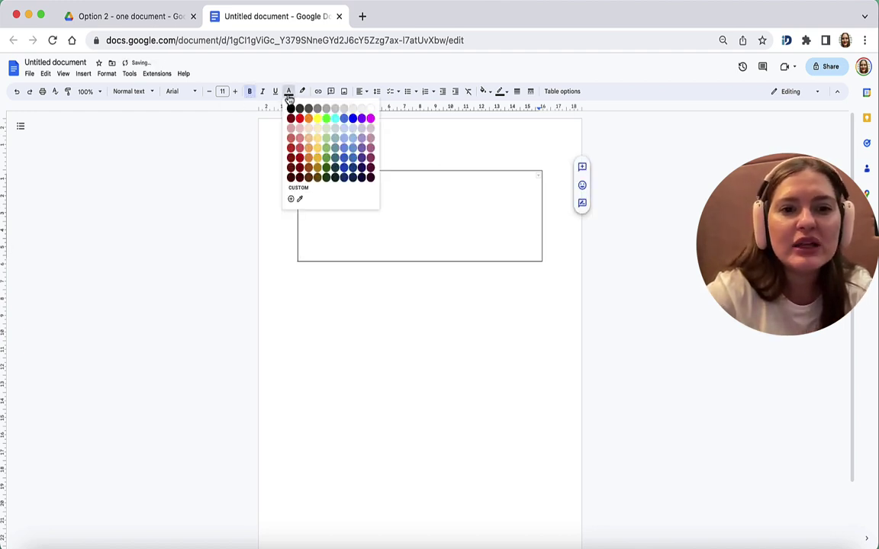
left_click(351, 120)
left_click(333, 219)
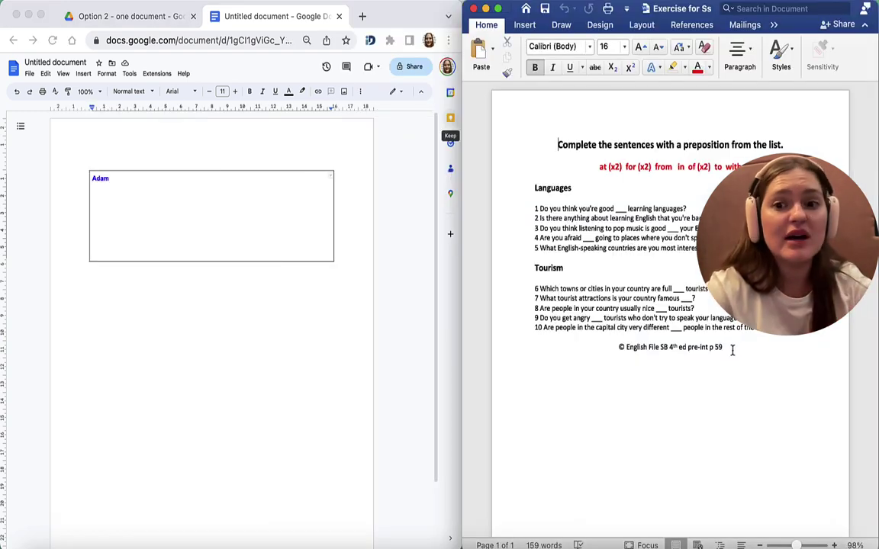
Step: Paste the whole preposition exercise from the Word worksheet into the box, removing the blank lines
left_click_drag(735, 351, 553, 150)
left_click(142, 194)
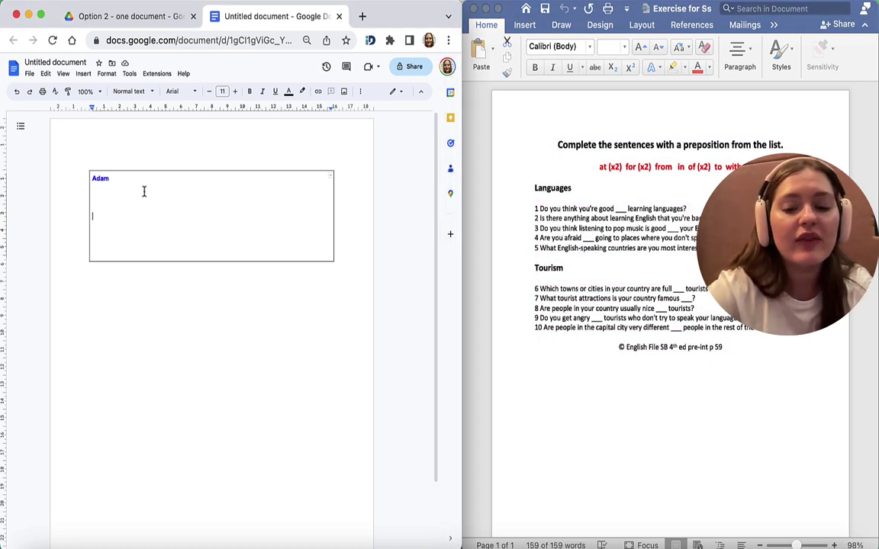
key("BackSpace")
key("BackSpace")
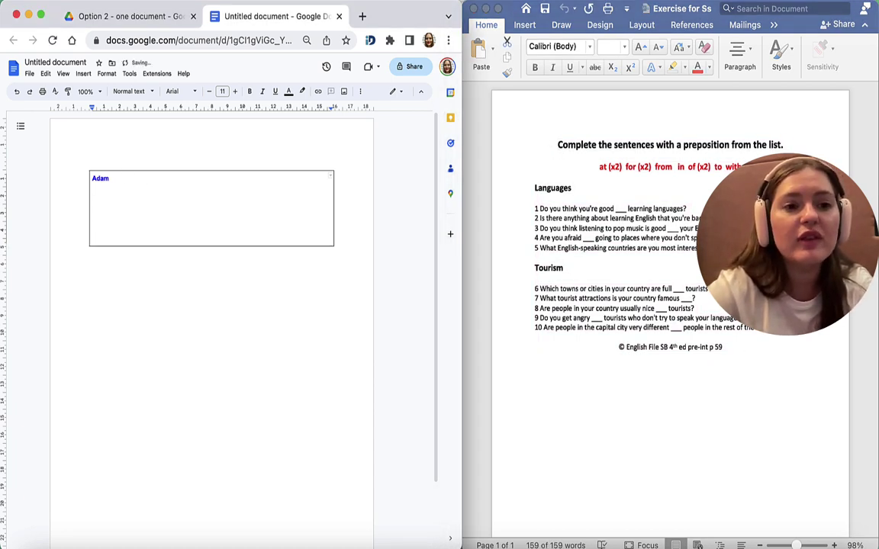
key("super+v")
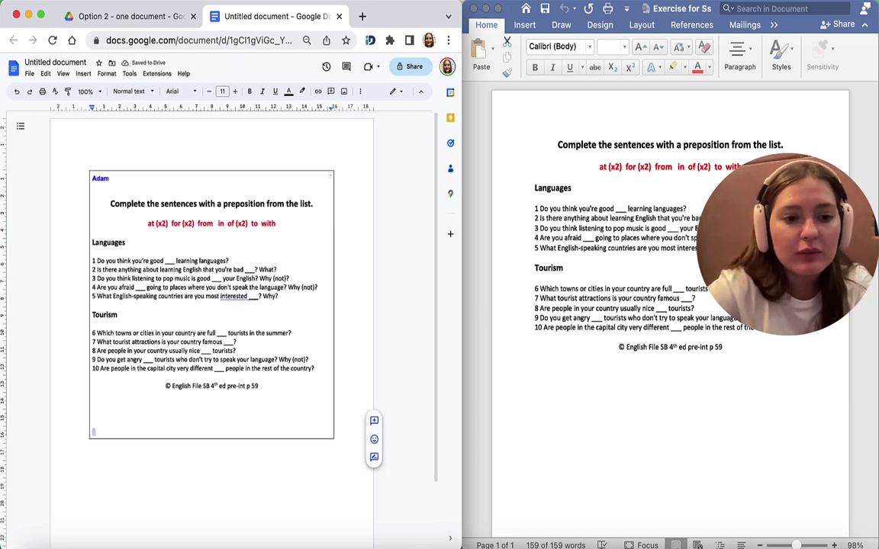
key("BackSpace")
key("BackSpace")
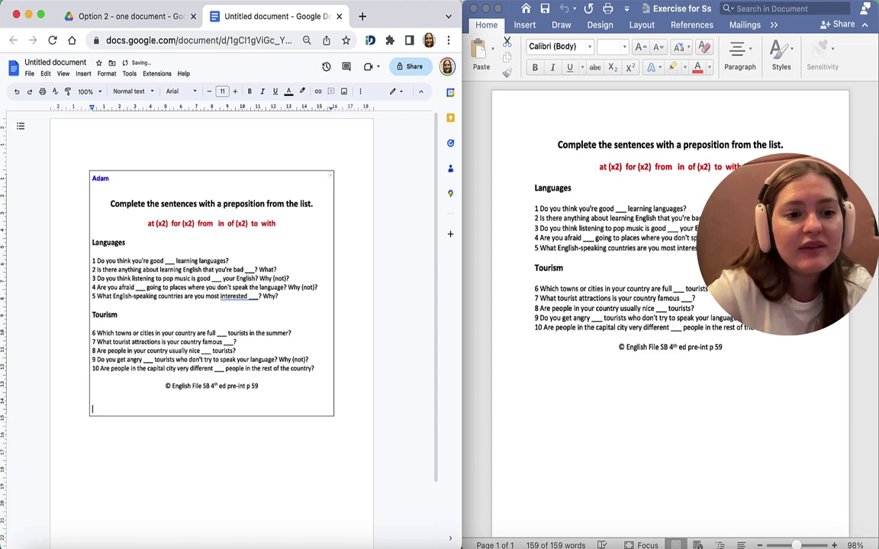
key("BackSpace")
key("BackSpace")
key("ctrl+alt+Return")
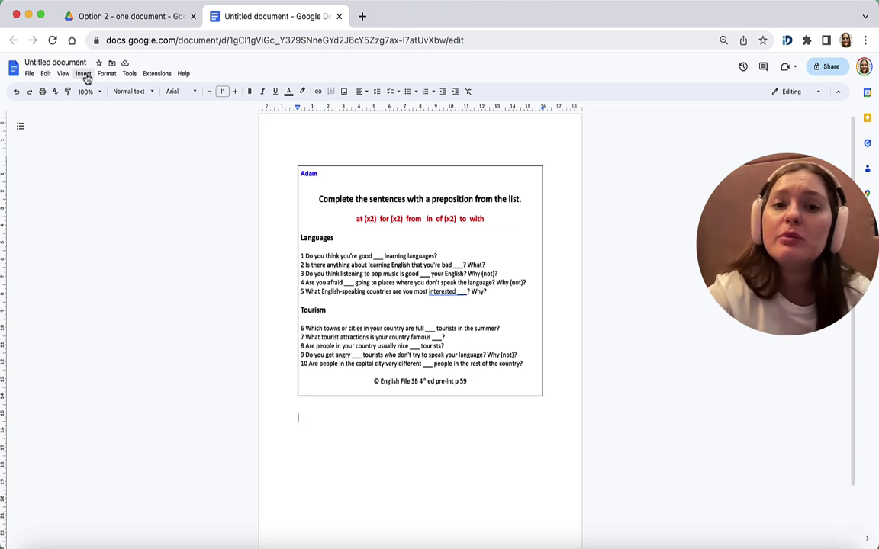
Step: Add three more 1x1 tables, one below another, beneath the first box
left_click(84, 75)
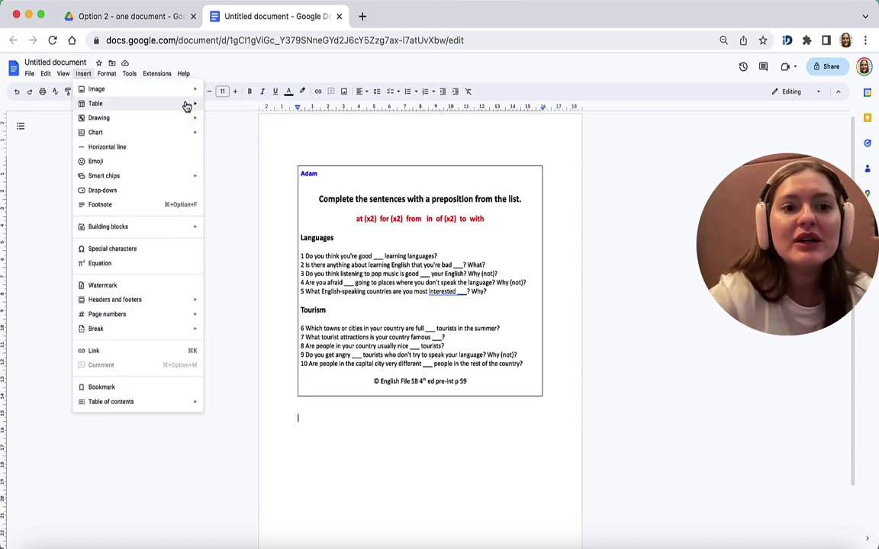
left_click(207, 134)
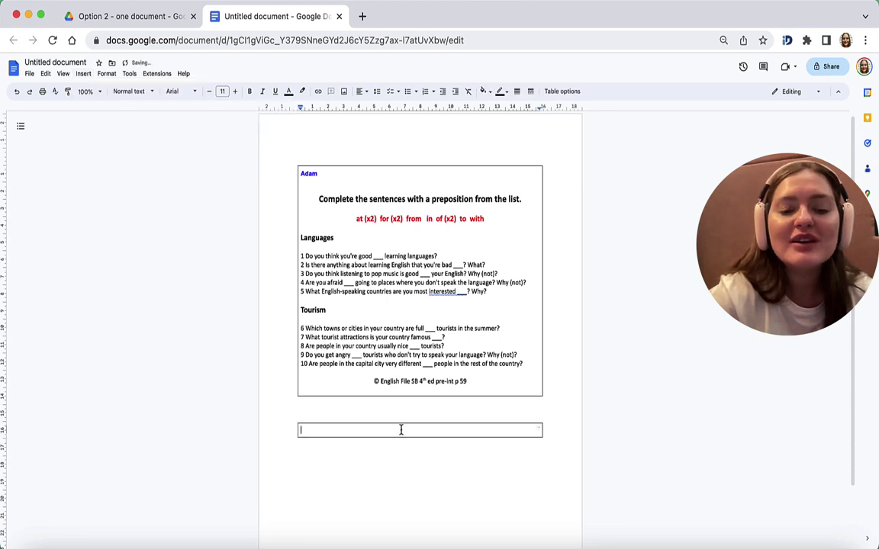
left_click(370, 476)
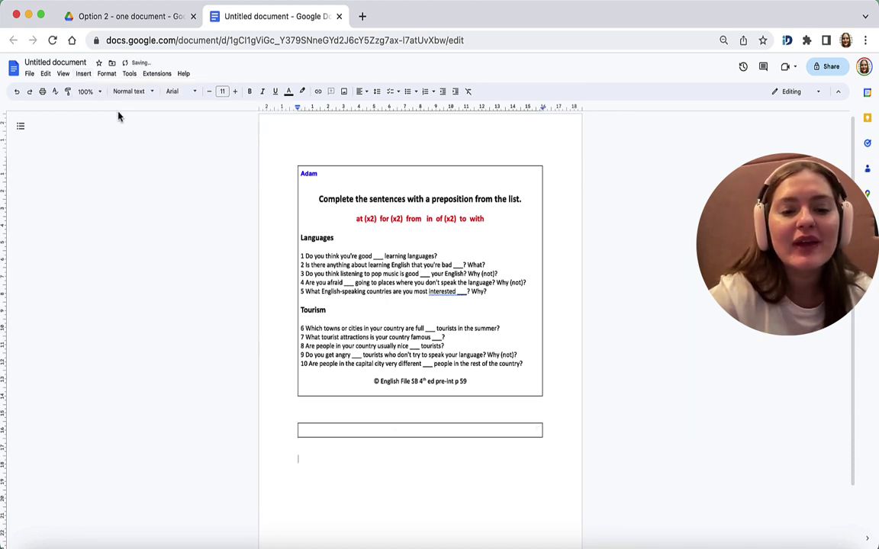
left_click(83, 73)
mouse_move(114, 107)
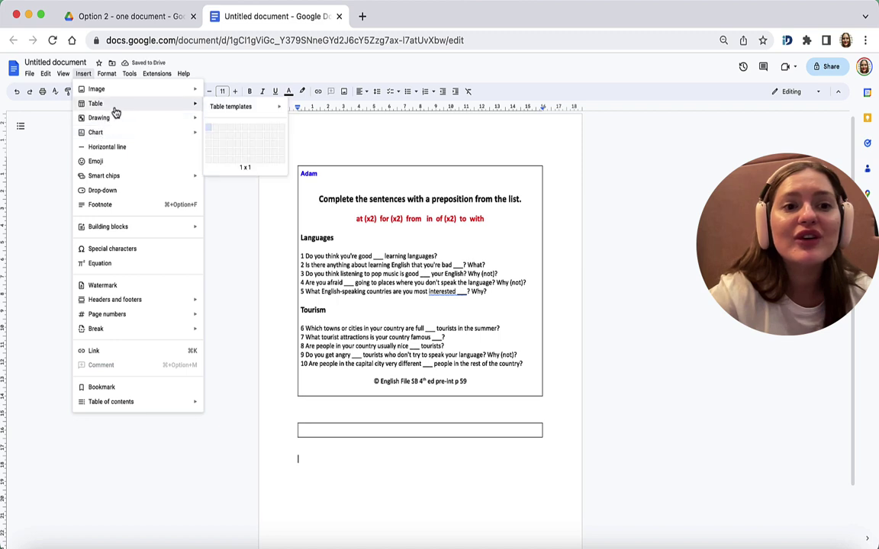
left_click(210, 131)
scroll(338, 291, "down", 2)
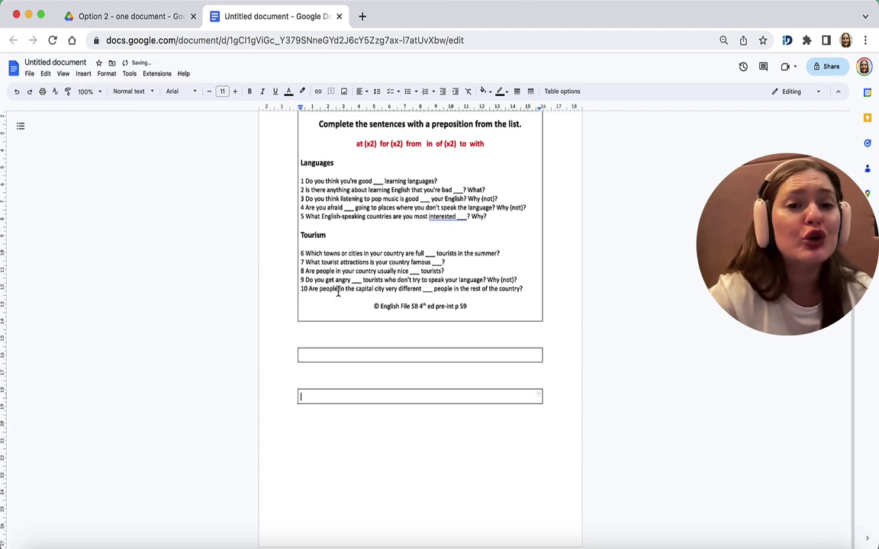
scroll(381, 185, "up", 2)
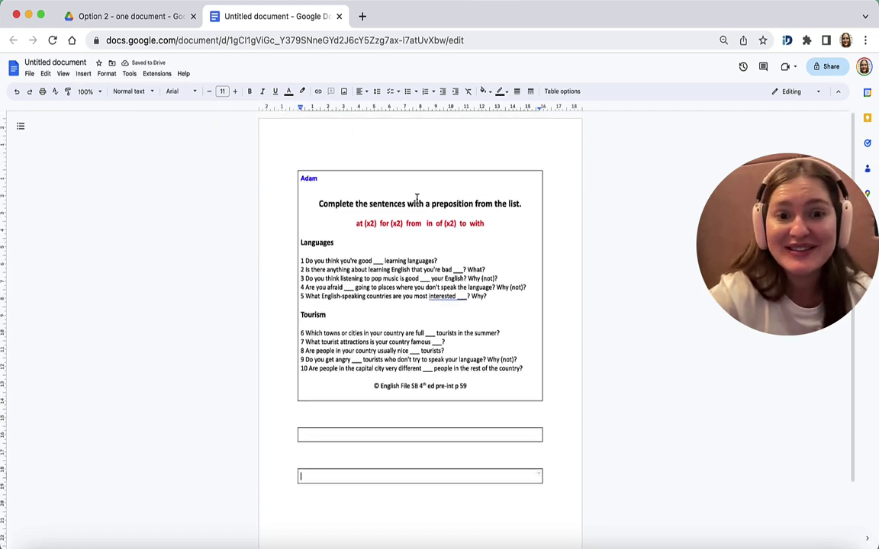
scroll(411, 241, "down", 2)
left_click(313, 447)
key("Return")
left_click(84, 74)
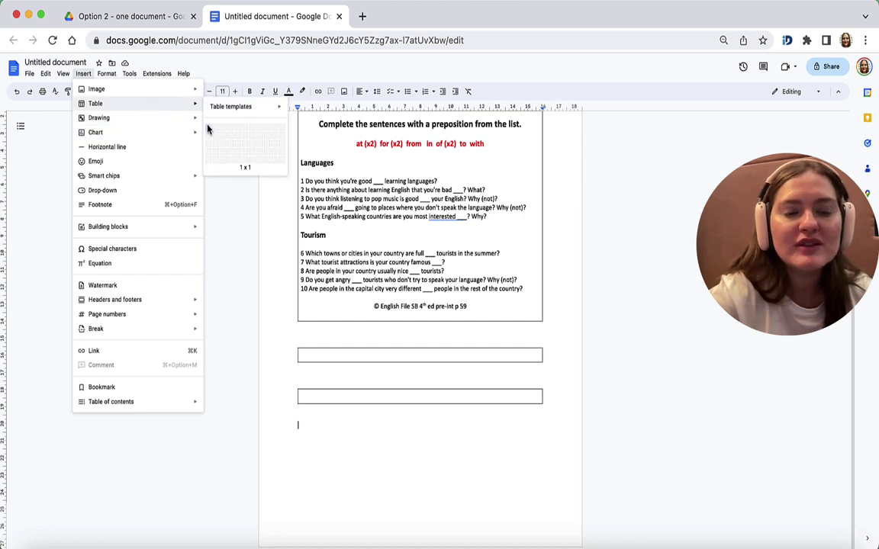
left_click(206, 116)
Step: Copy the first box's exercise and paste it into each of the three new boxes
left_click(478, 309)
scroll(478, 309, "up", 1)
left_click_drag(471, 361, 297, 151)
key("cmd+c")
left_click(347, 412)
double_click(345, 409)
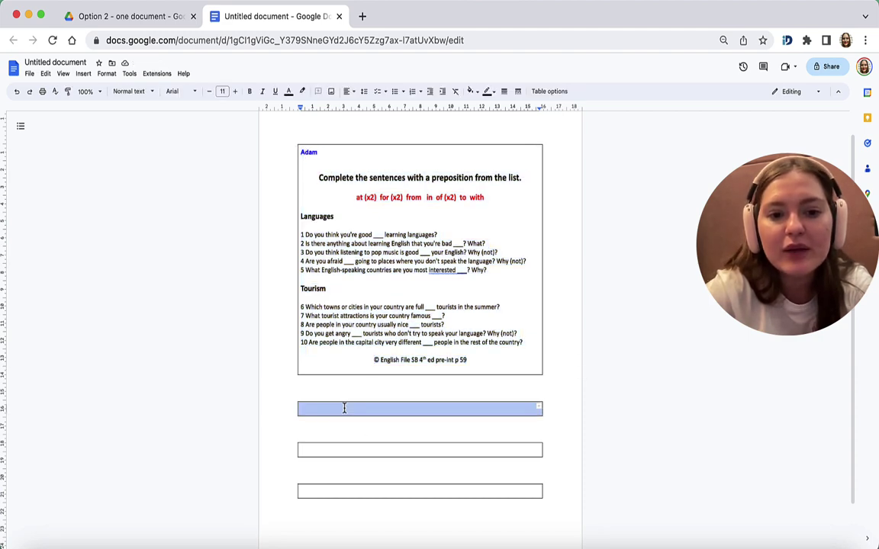
left_click(345, 408)
key("cmd+v")
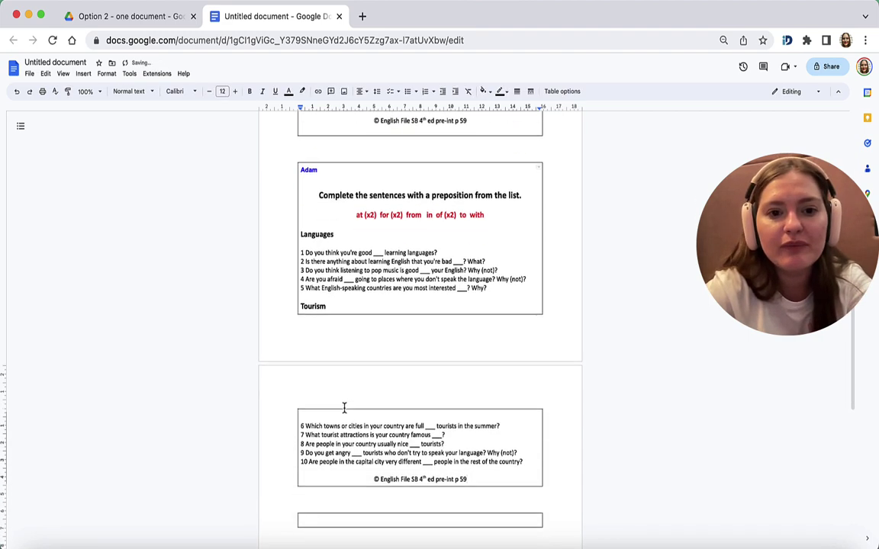
left_click(344, 363)
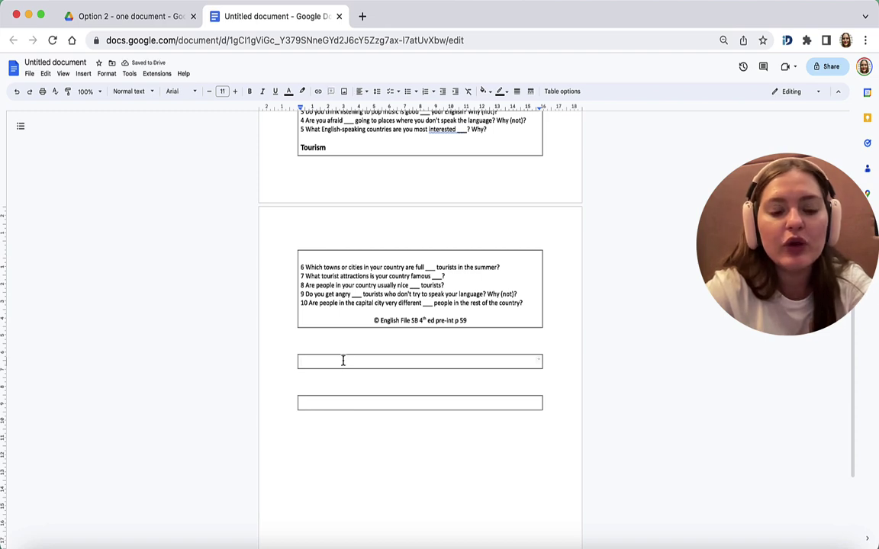
key("cmd+v")
scroll(342, 360, "down", 2)
left_click(327, 440)
key("cmd+v")
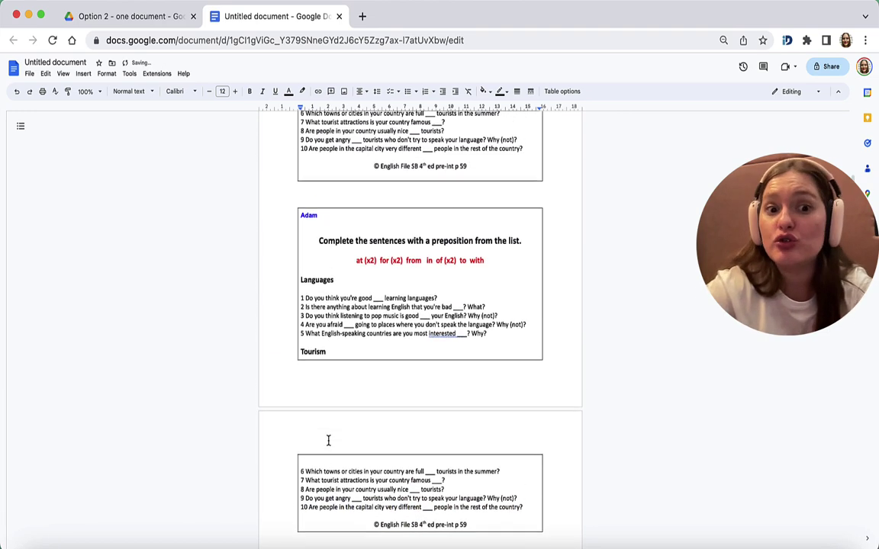
Step: Replace the name in the second, third and fourth boxes with the other learners' names
left_click_drag(318, 436, 299, 434)
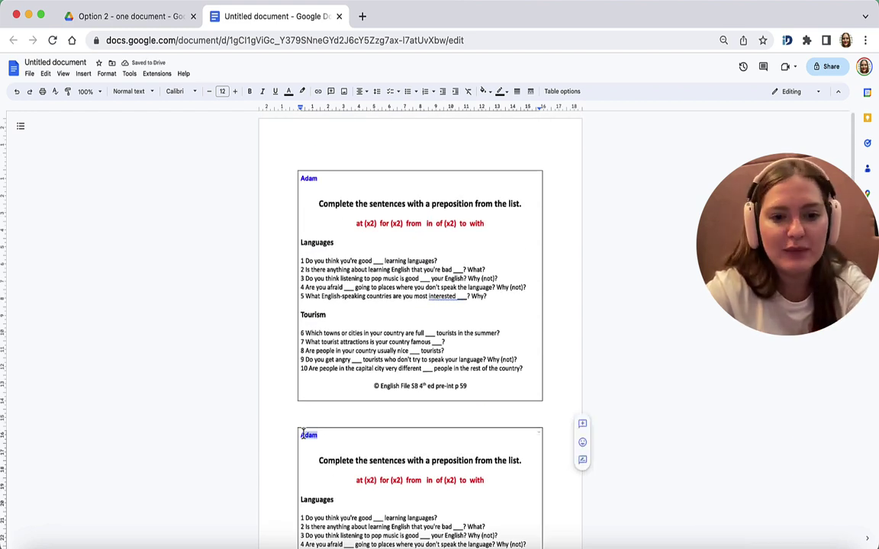
type("A")
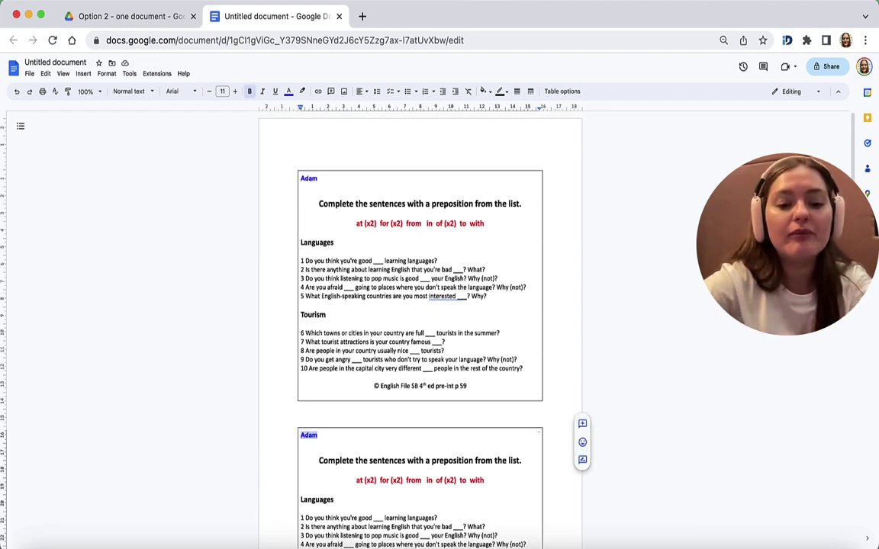
type("nna")
scroll(298, 360, "down", 10)
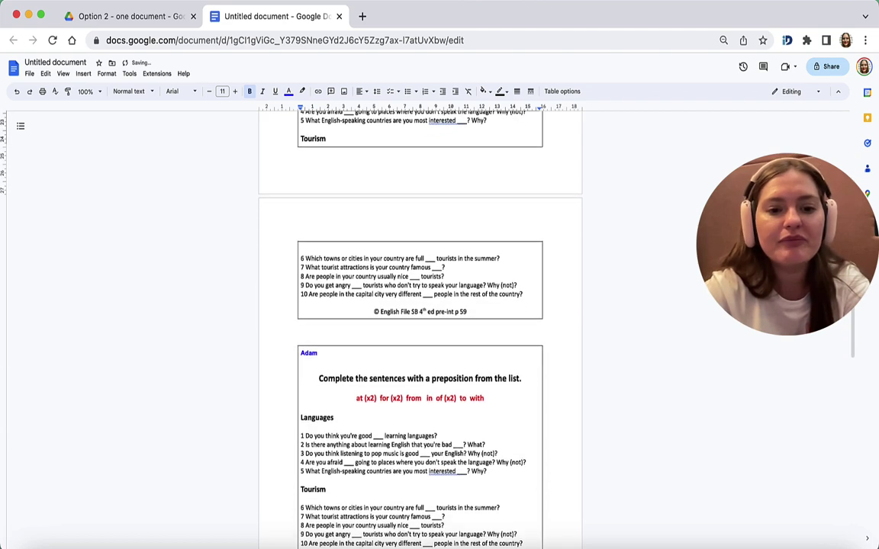
left_click_drag(317, 328, 299, 328)
type("Andrew")
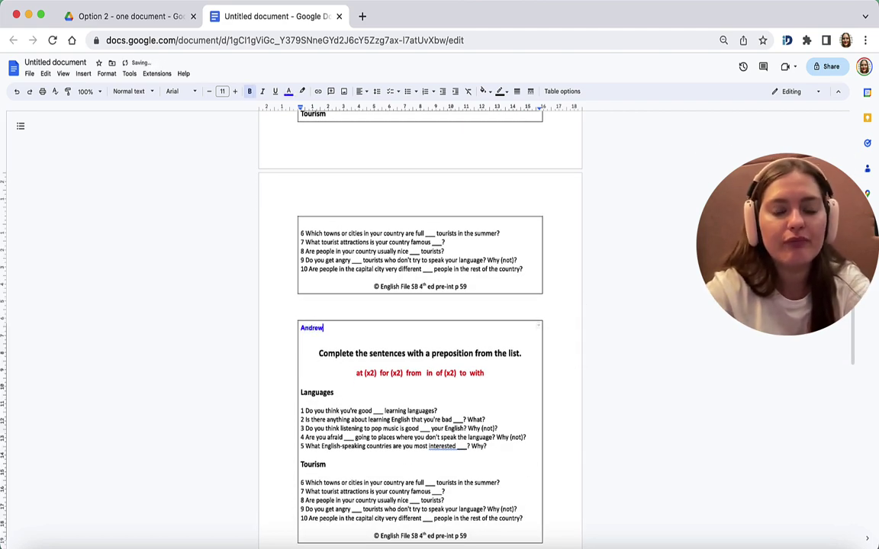
scroll(419, 328, "down", 3)
scroll(300, 467, "down", 2)
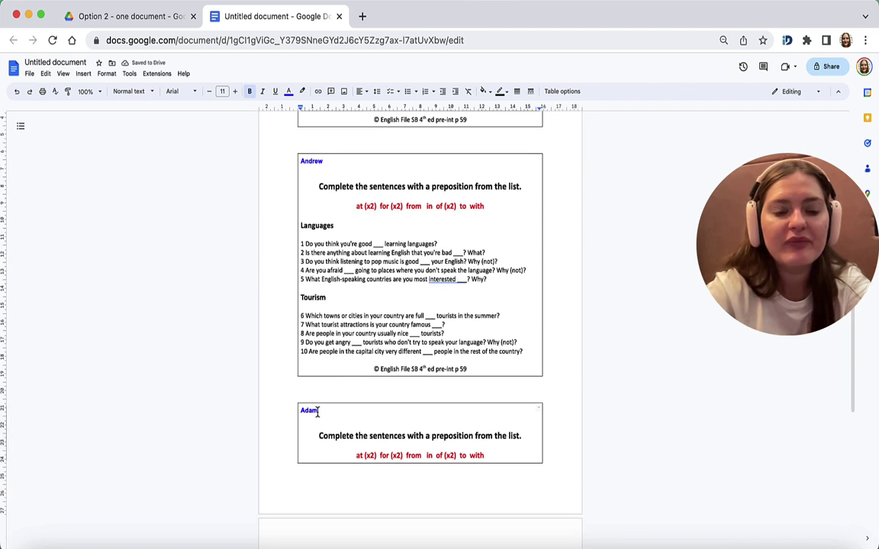
left_click_drag(318, 412, 297, 412)
type("Je")
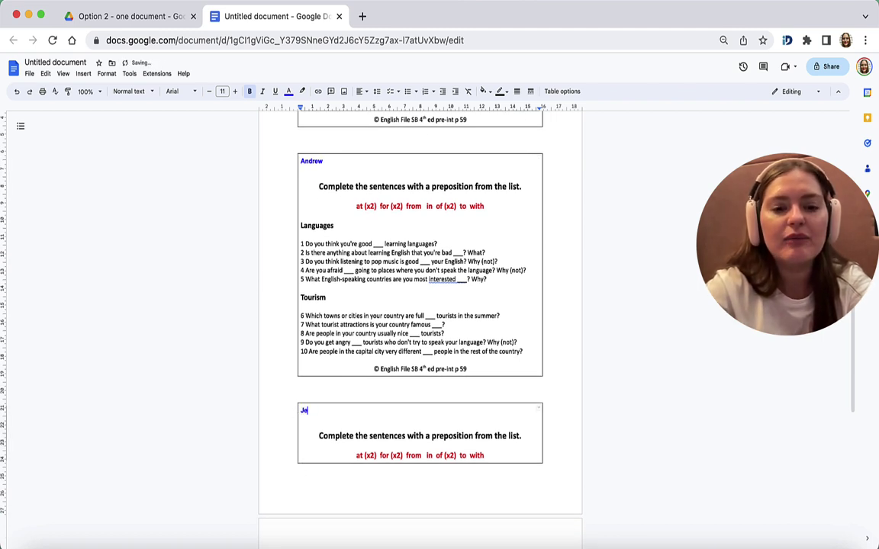
type("ss")
left_click(575, 439)
scroll(575, 440, "up", 15)
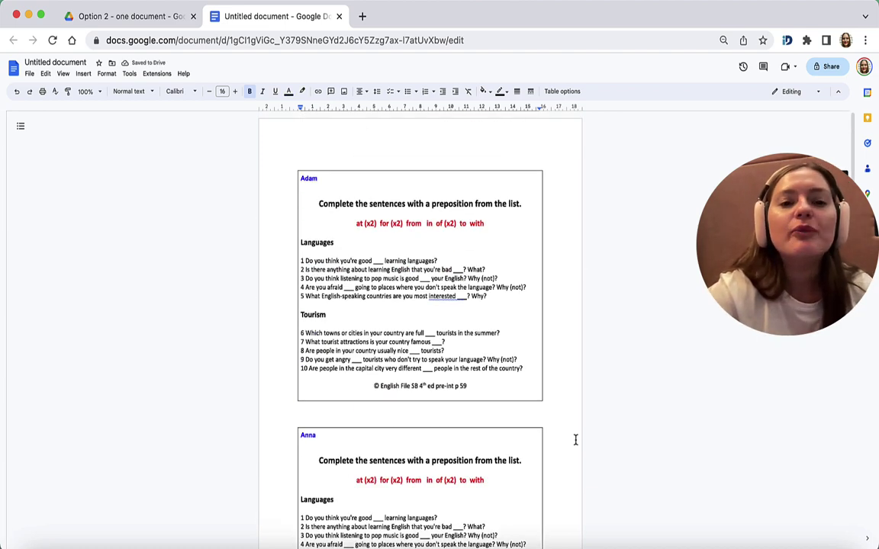
Step: Begin retitling the document, erasing a mistyped title
left_click(47, 62)
type("Adam")
key("BackSpace")
key("BackSpace")
key("BackSpace")
key("BackSpace")
Step: Title the document 'Exercise' and close it
type("Exercise")
left_click(69, 185)
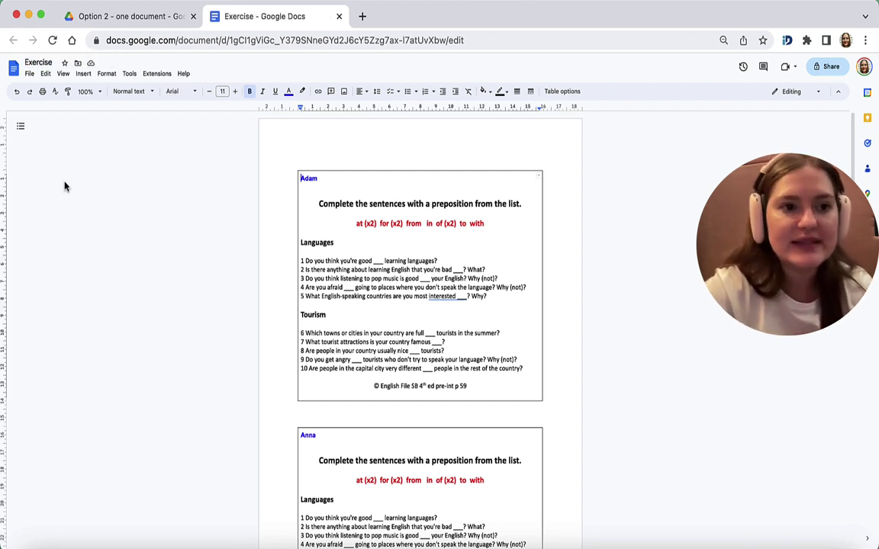
left_click(142, 20)
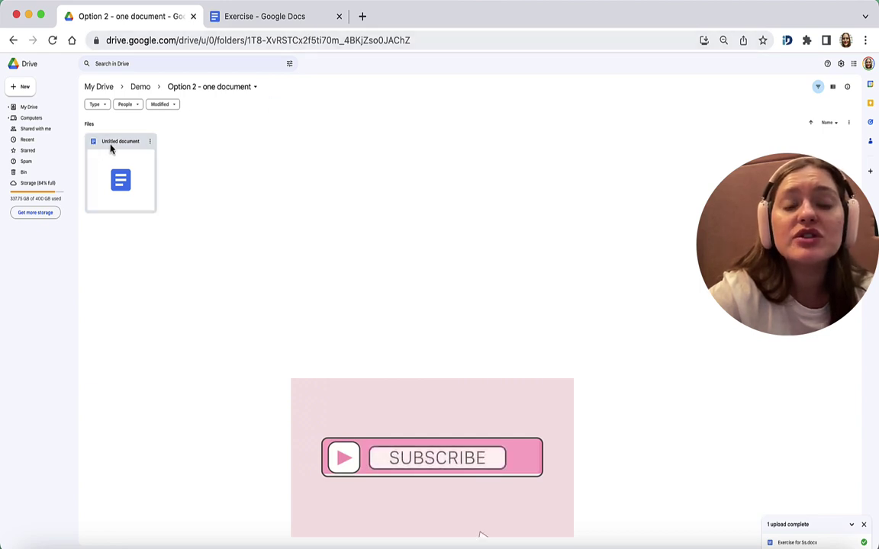
left_click(339, 16)
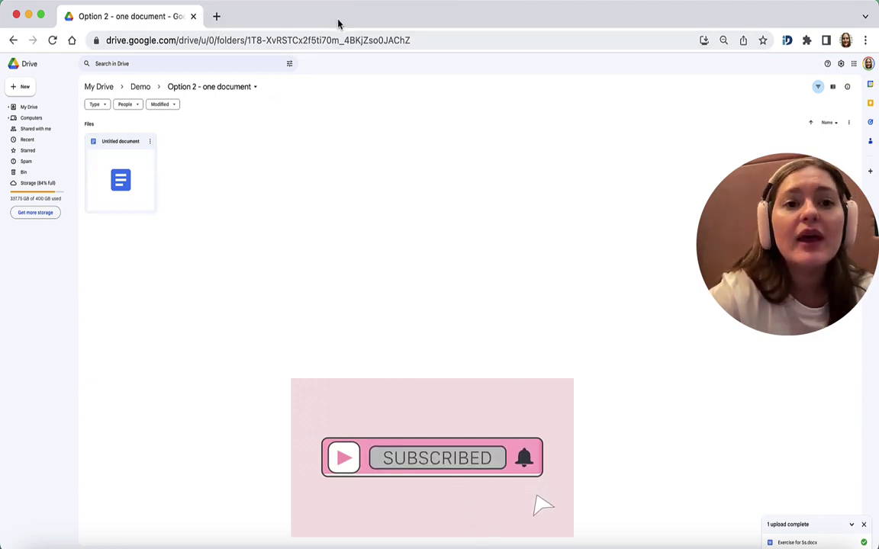
Step: Reload the Option 2 folder in Drive and reopen the Exercise document
left_click(303, 36)
key("Return")
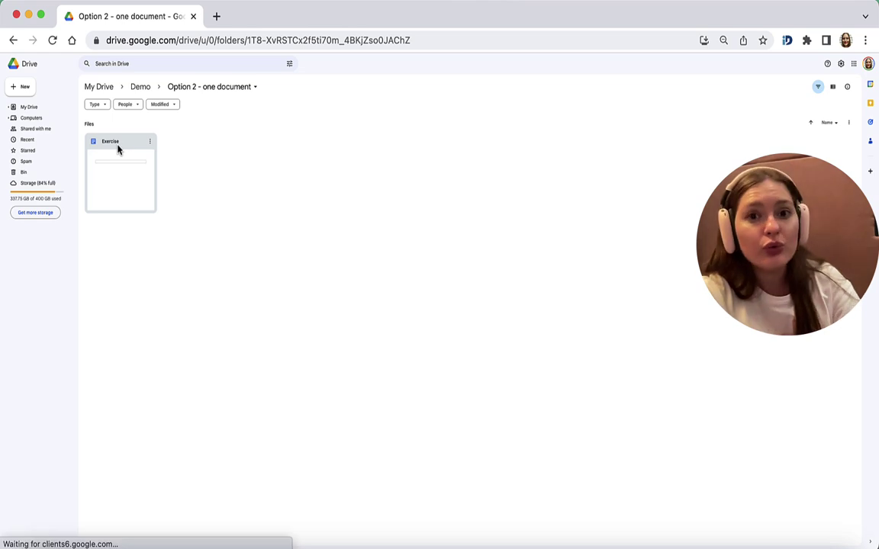
double_click(118, 149)
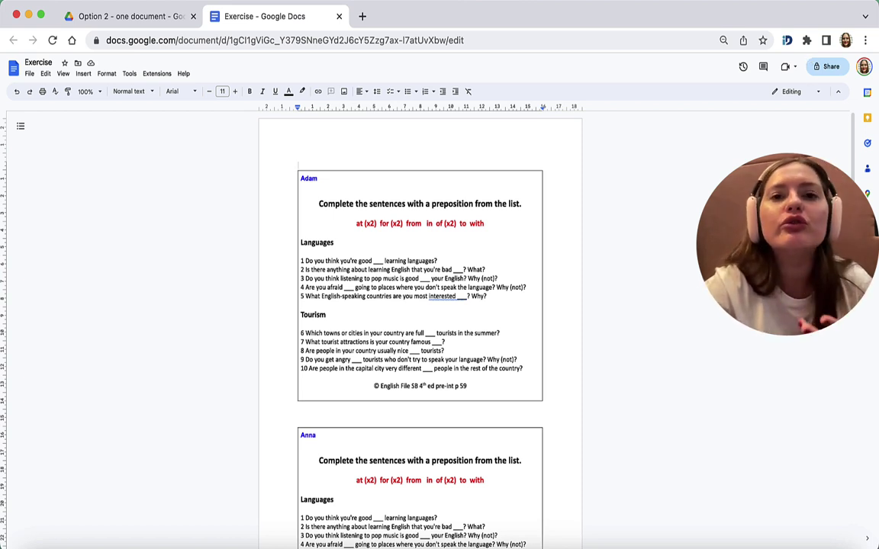
Step: Share the Exercise document so anyone with the link is an Editor, and copy the link
left_click(826, 70)
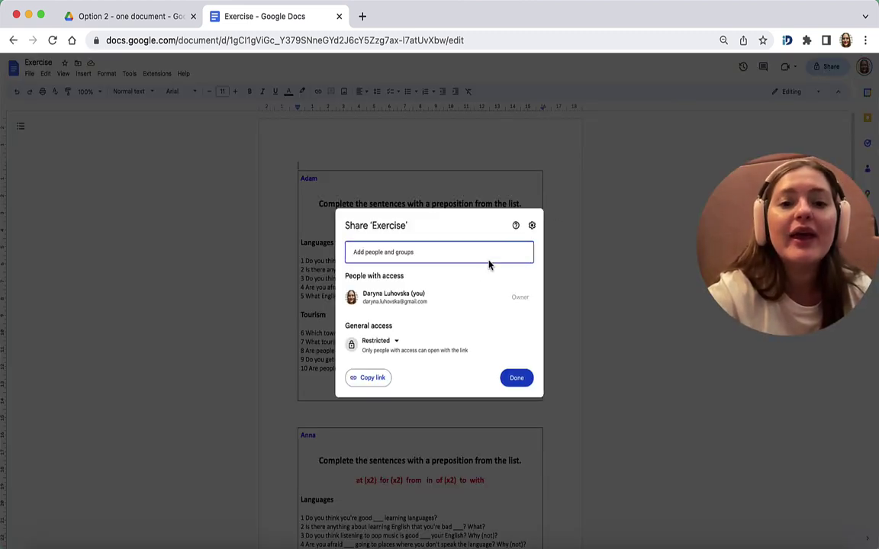
left_click(382, 341)
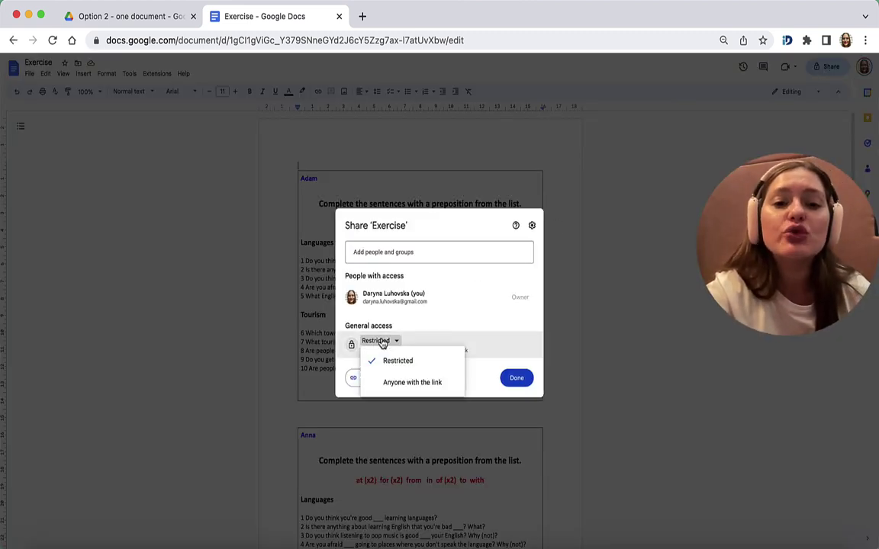
left_click(385, 391)
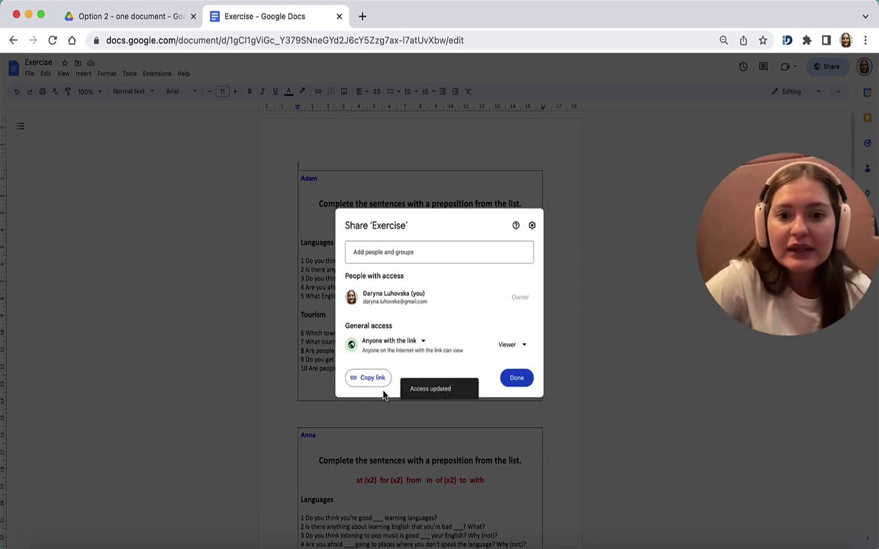
left_click(513, 345)
left_click(524, 422)
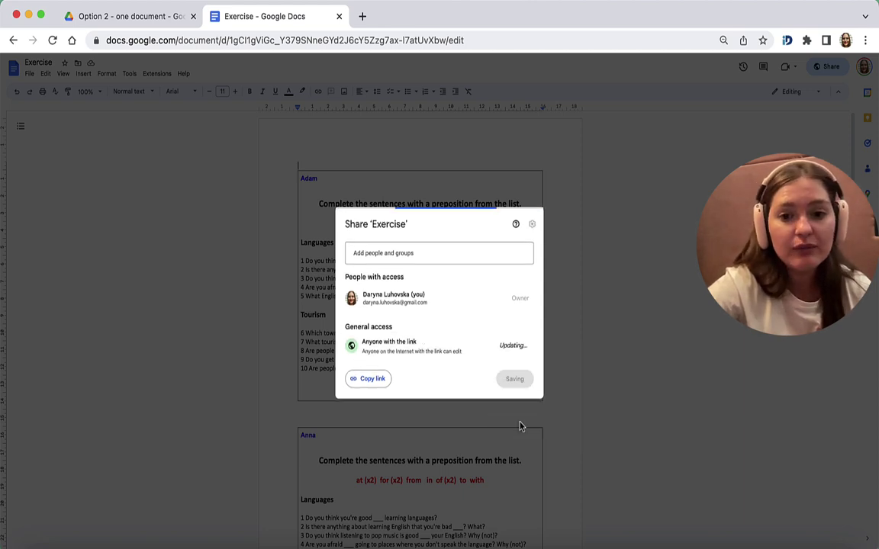
left_click(372, 379)
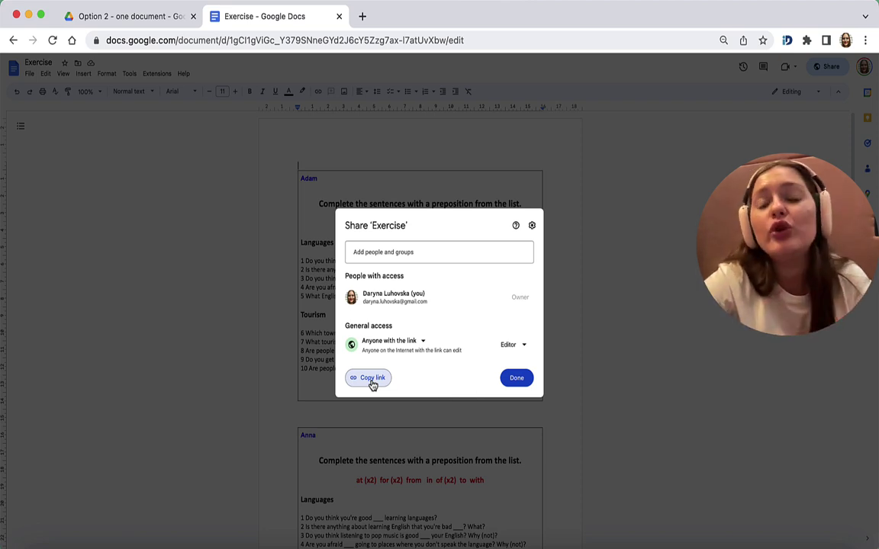
Step: Add the line 'Link for Ss:' followed by the pasted Exercise document link to the Word lesson plan
left_click(517, 380)
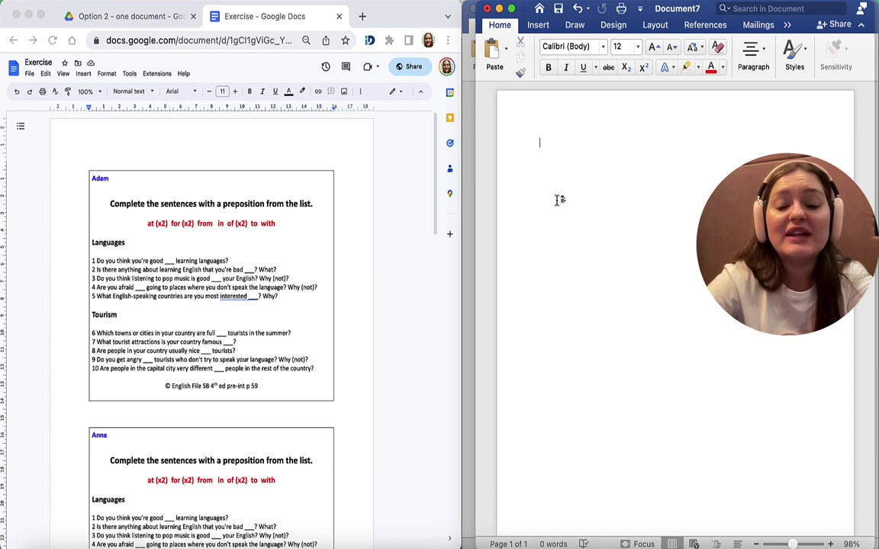
type("uink f")
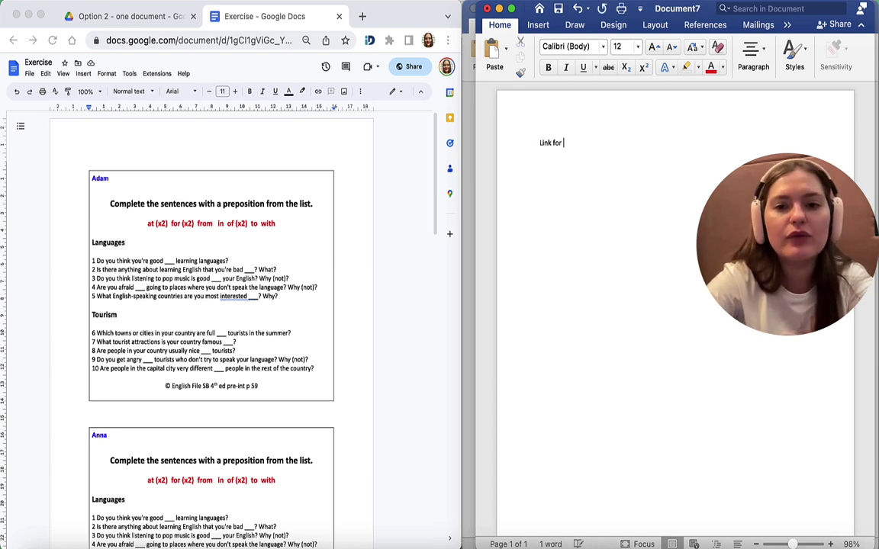
type("or Ss:")
key("super+v")
key("Return")
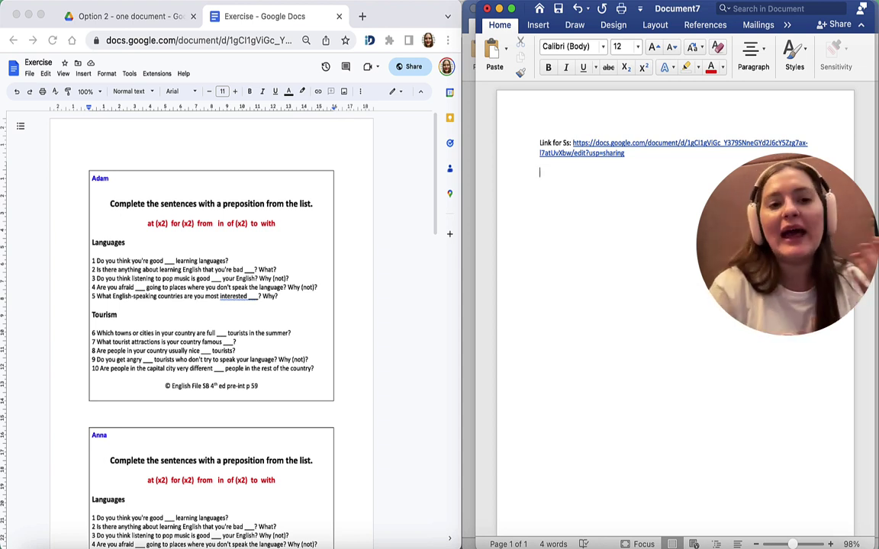
Step: Fill the blank after 'good' in question 1 with 'at'
left_click(164, 261)
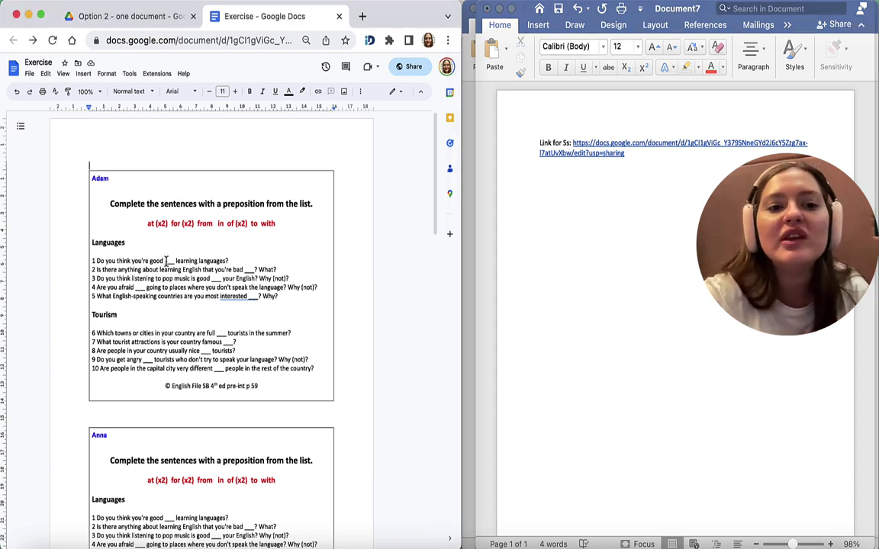
left_click_drag(167, 261, 177, 264)
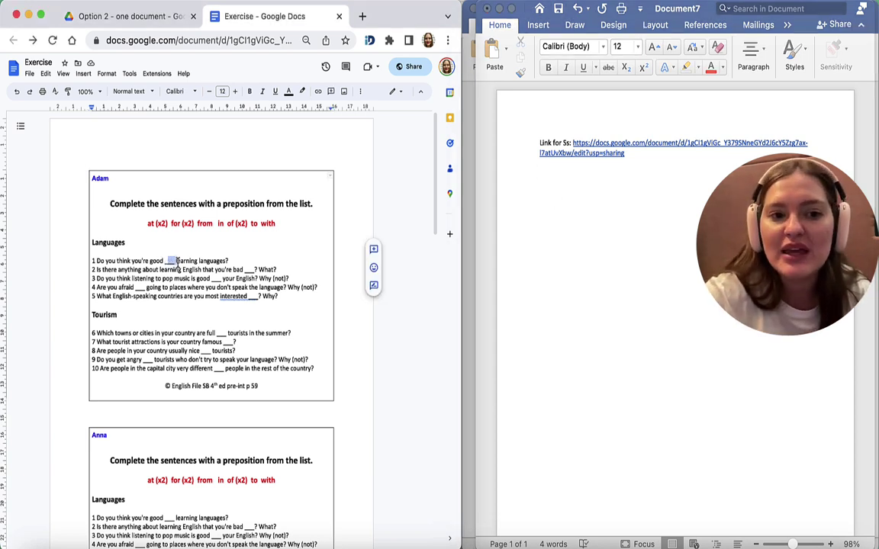
left_click(168, 262)
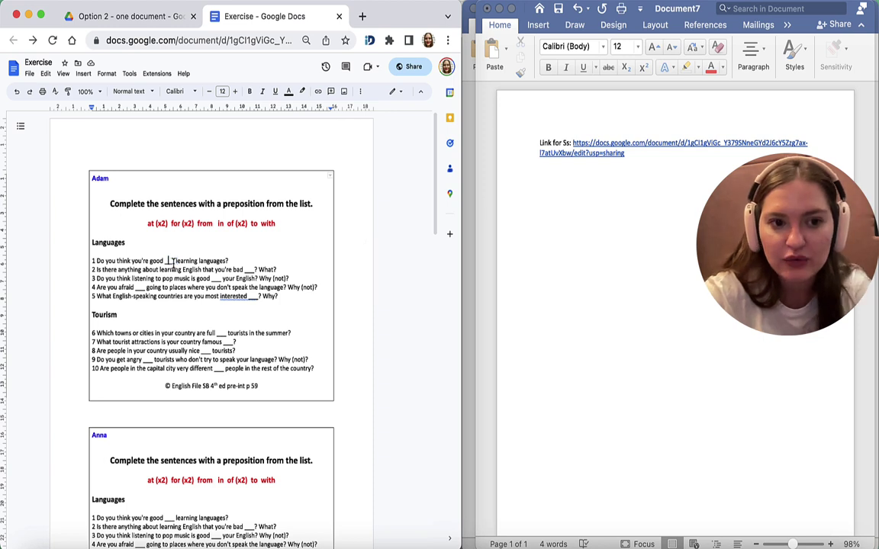
key("Delete")
key("Delete")
key("Delete")
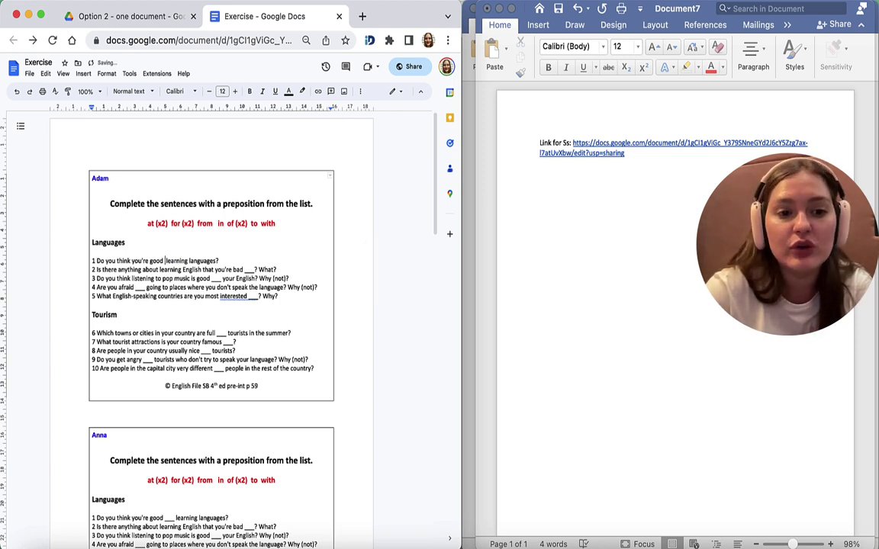
type("at")
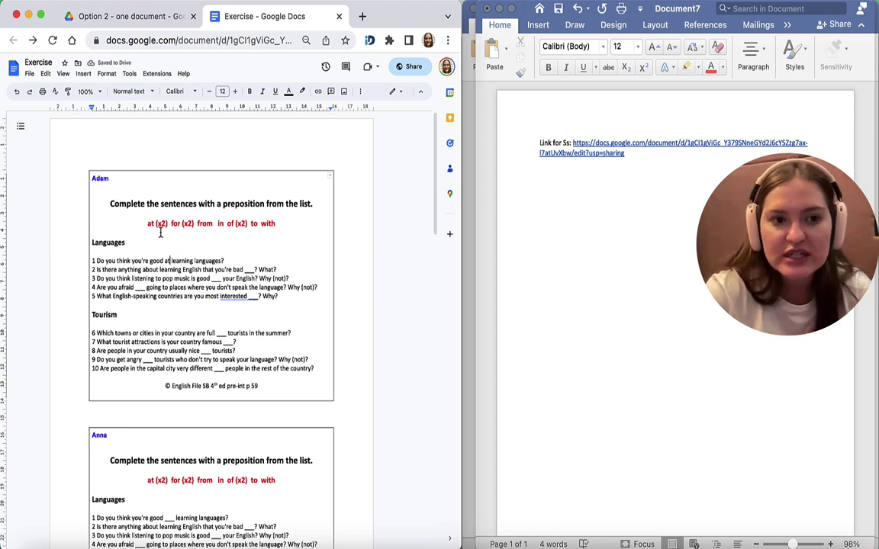
Step: Delete the '(x2)' after 'at' in the first learner's red word list
left_click_drag(164, 222, 156, 222)
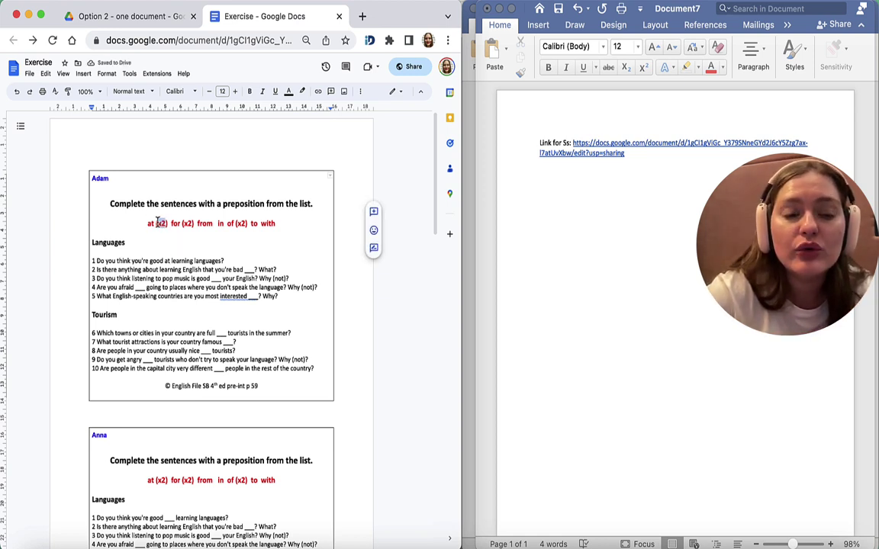
key("ctrl+z")
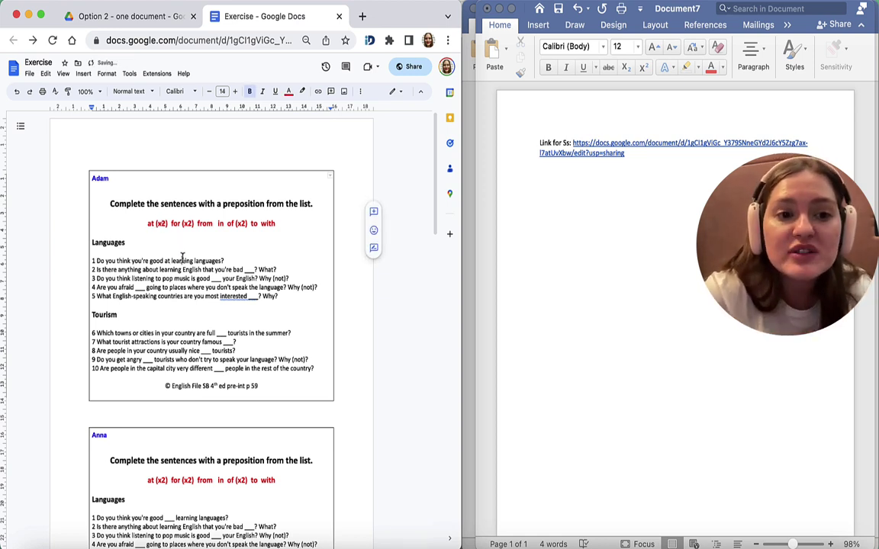
left_click_drag(164, 223, 157, 224)
key("BackSpace")
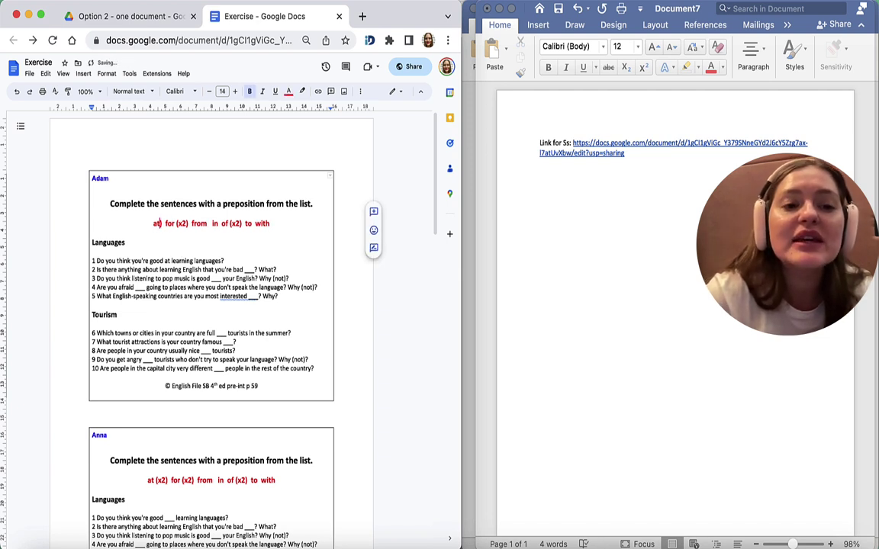
key("Delete")
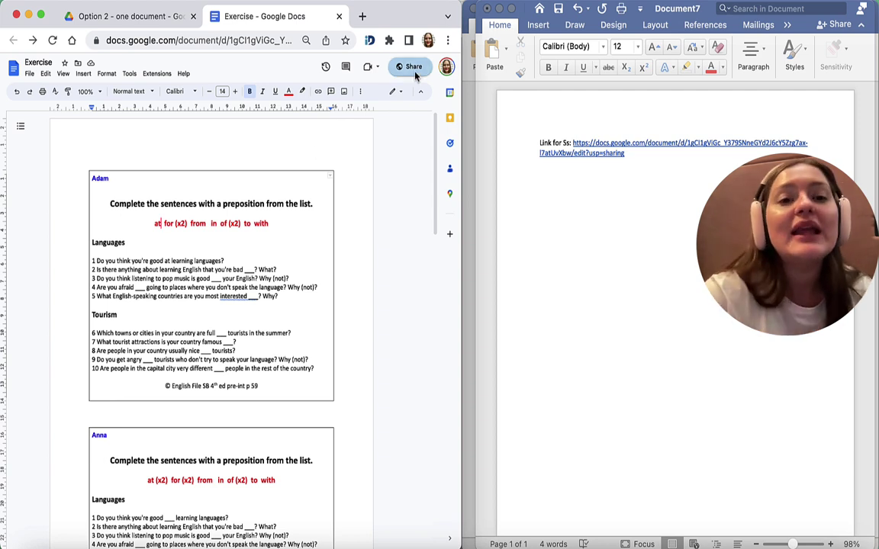
Step: Close the Exercise tab, reopen it via the Word hyperlink, and scroll through the learners' boxes
left_click(527, 196)
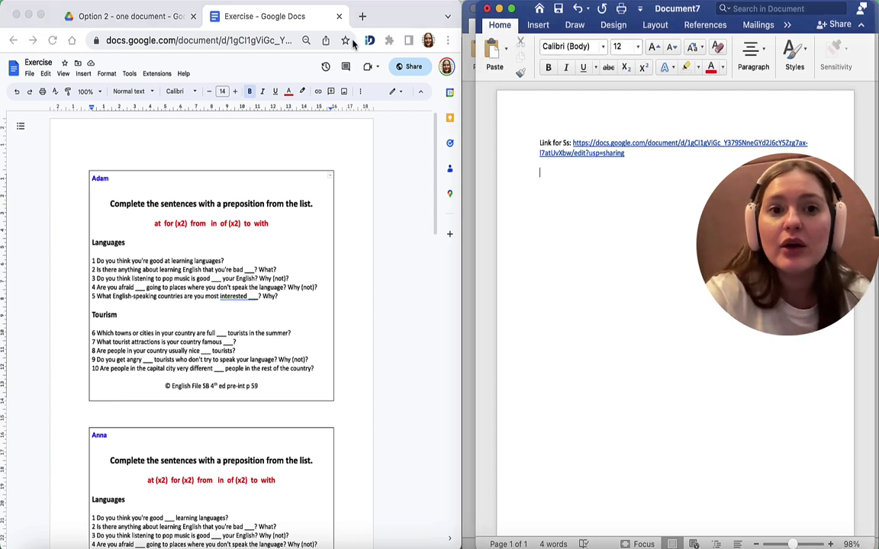
left_click(339, 16)
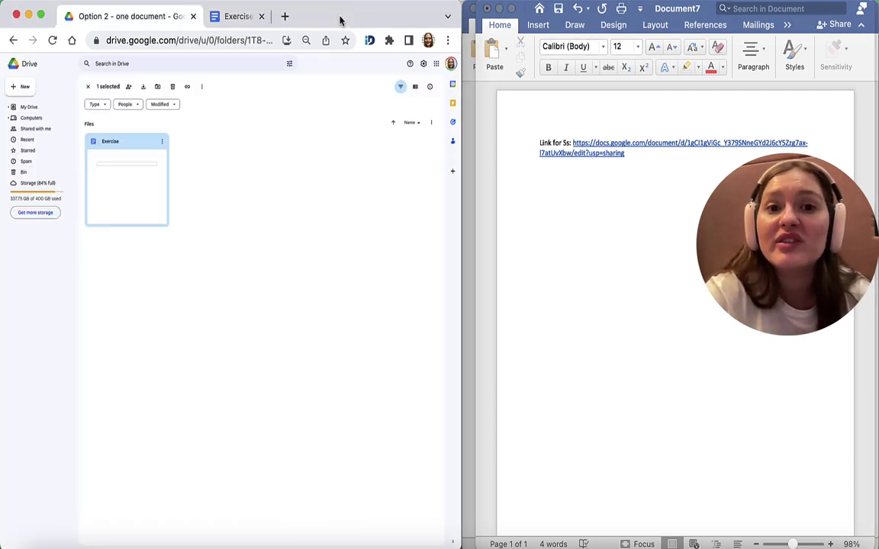
left_click(604, 156)
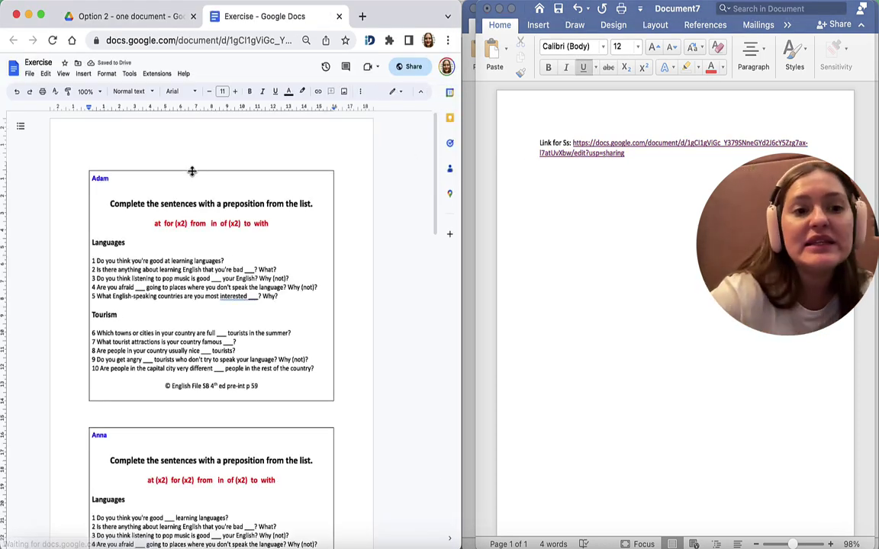
scroll(192, 171, "down", 8)
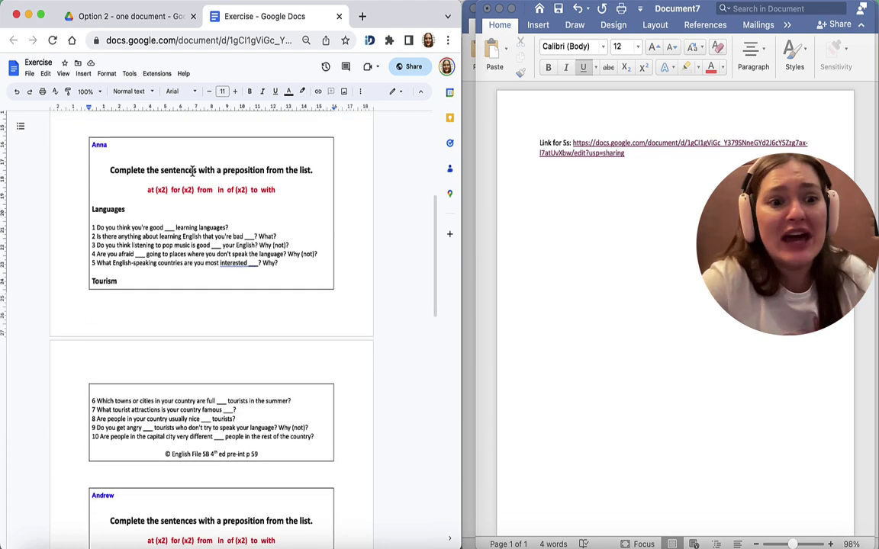
scroll(191, 170, "down", 15)
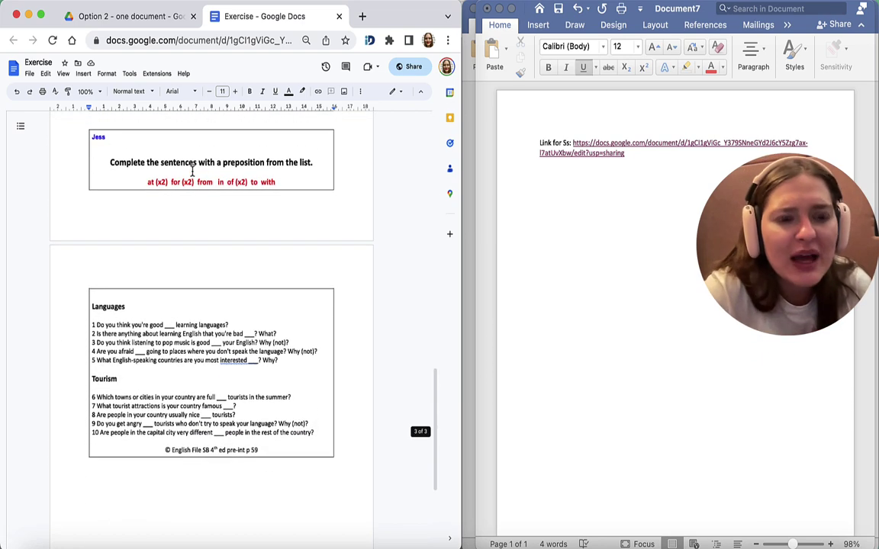